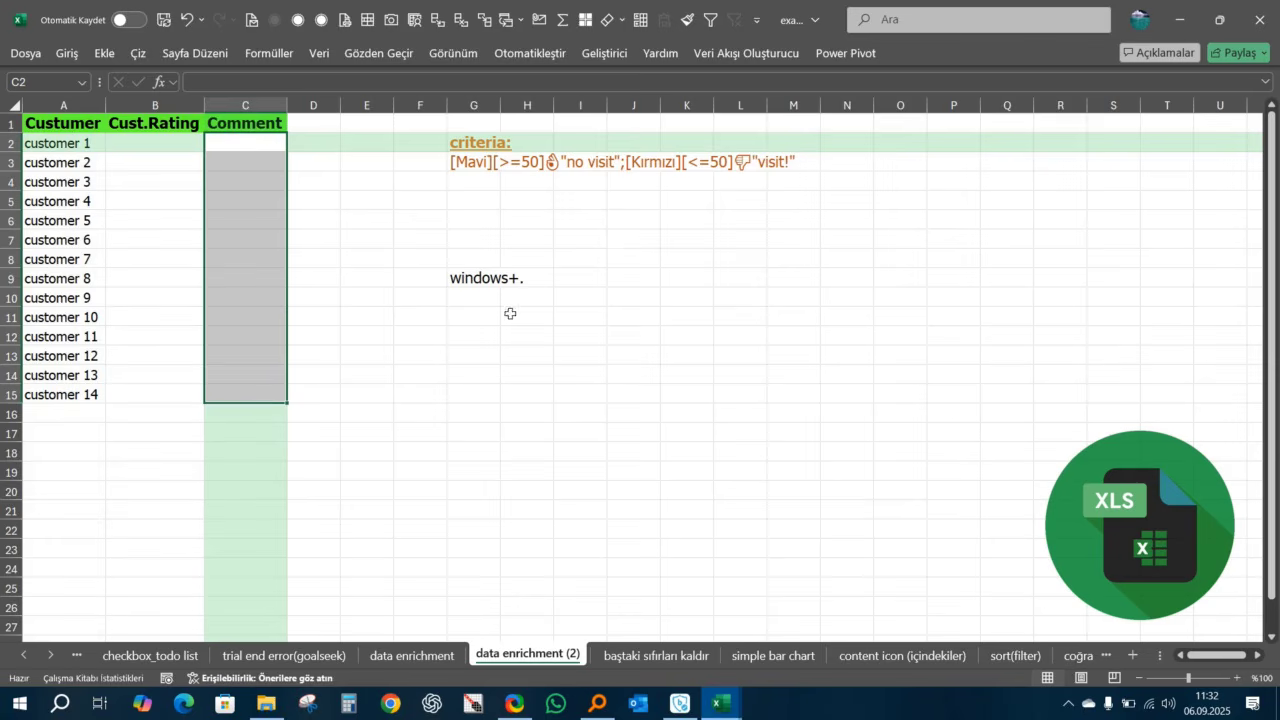
# Step: Examine the customer names, ratings and comment formulas in the finished example on the "data enrichment" sheet
pyautogui.moveTo(246, 143); pyautogui.dragTo(245, 403)
pyautogui.click(422, 657)
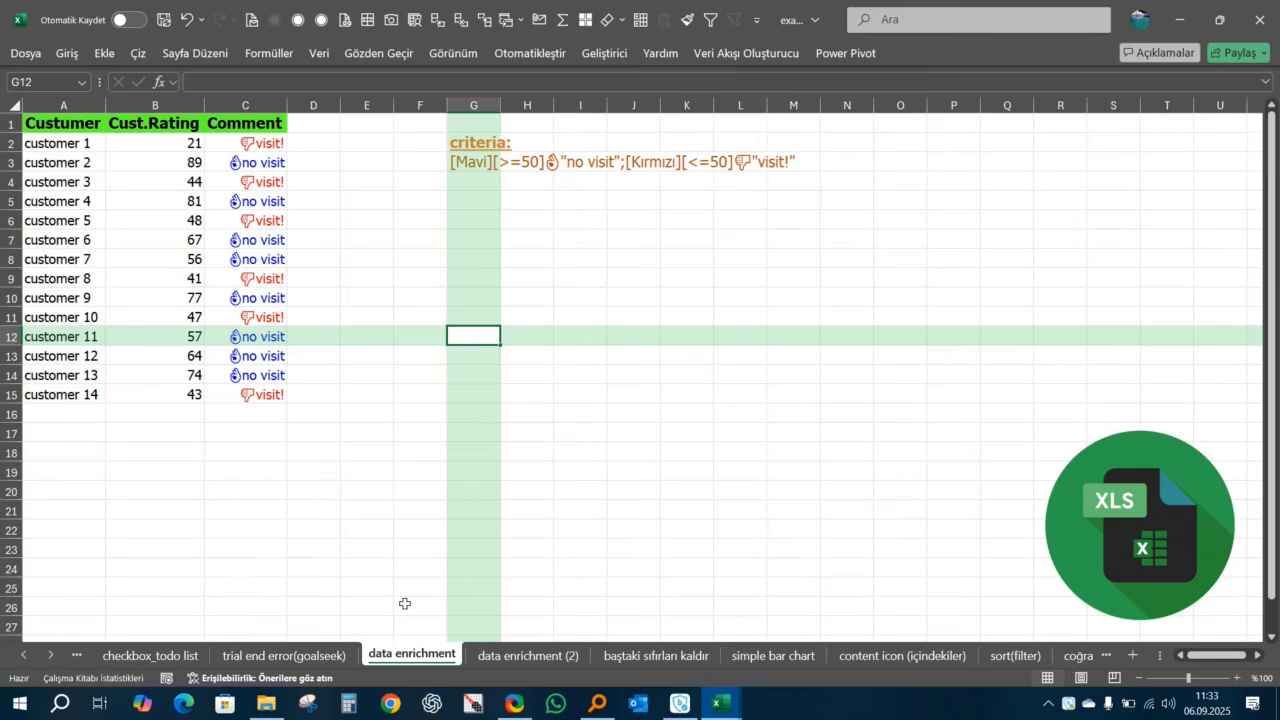
pyautogui.click(78, 146)
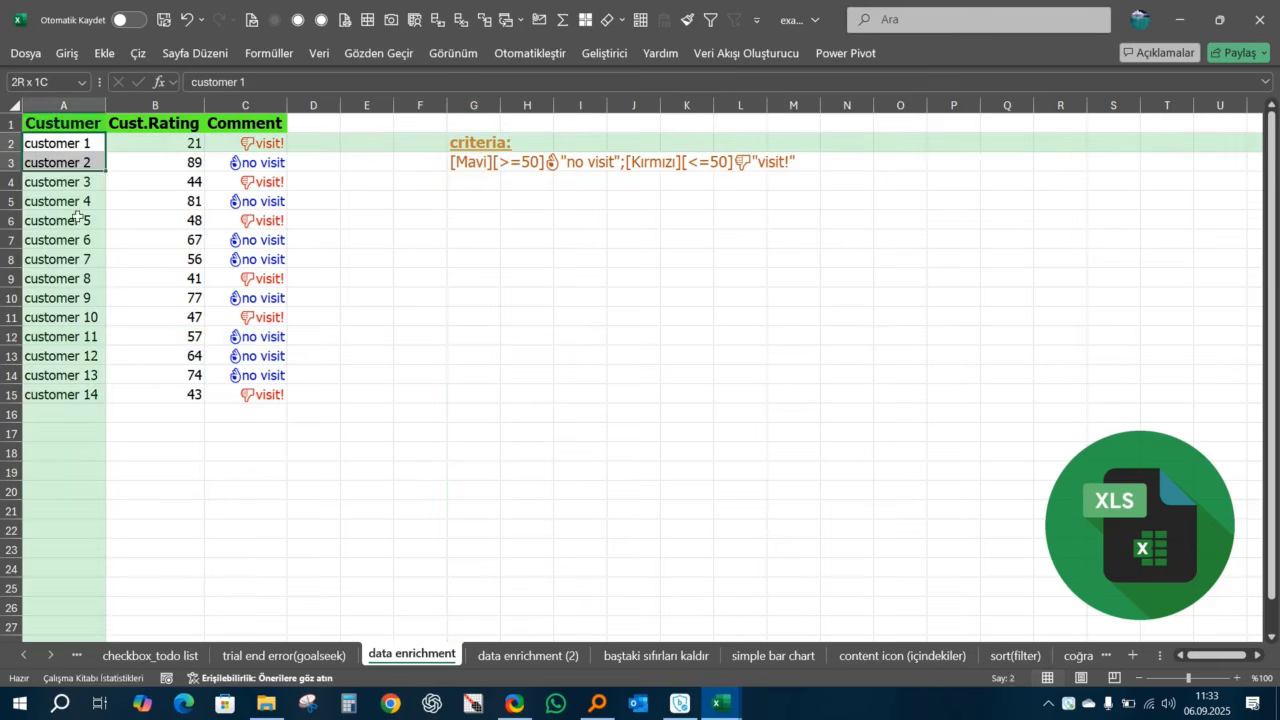
pyautogui.moveTo(150, 143); pyautogui.dragTo(170, 395)
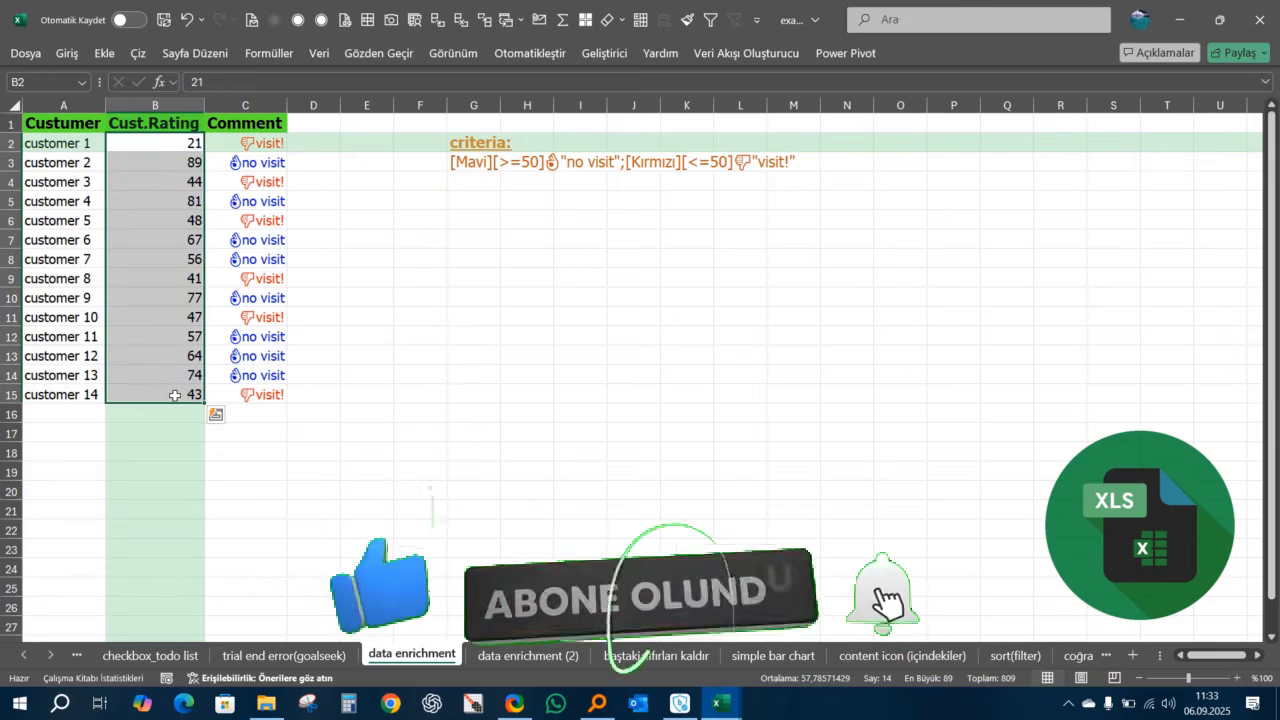
pyautogui.moveTo(263, 142); pyautogui.dragTo(265, 410)
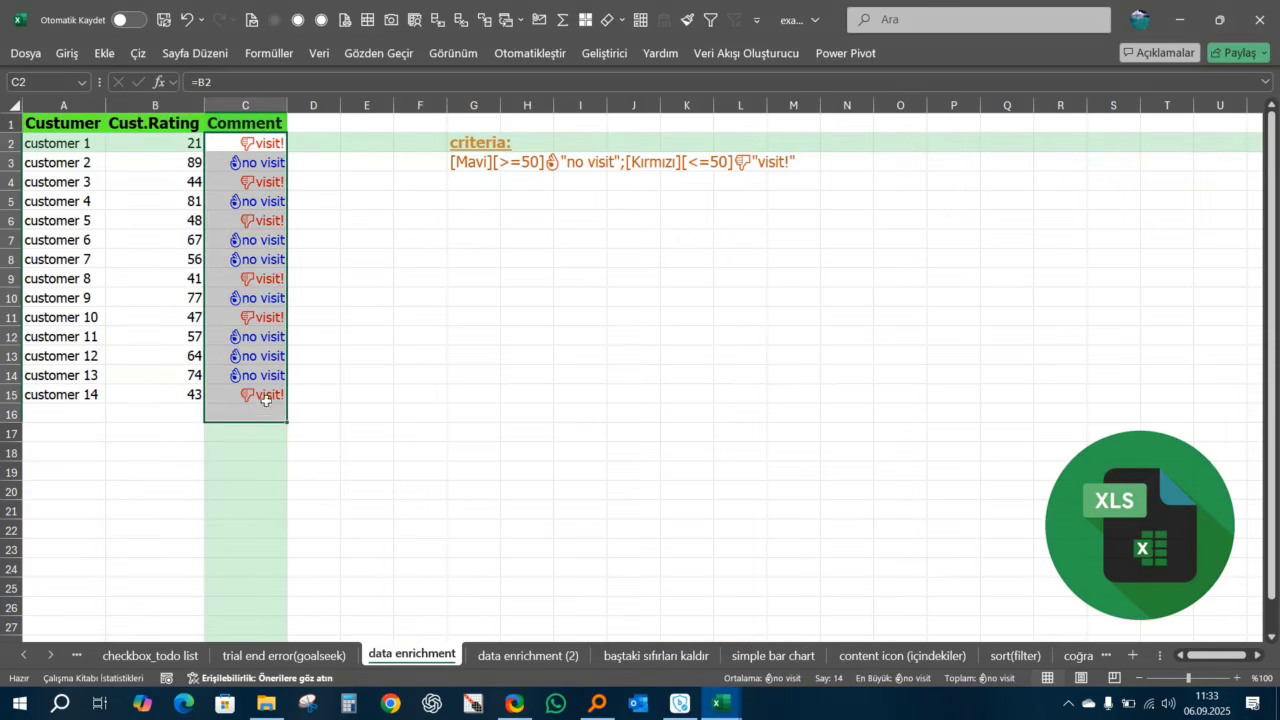
pyautogui.click(196, 149)
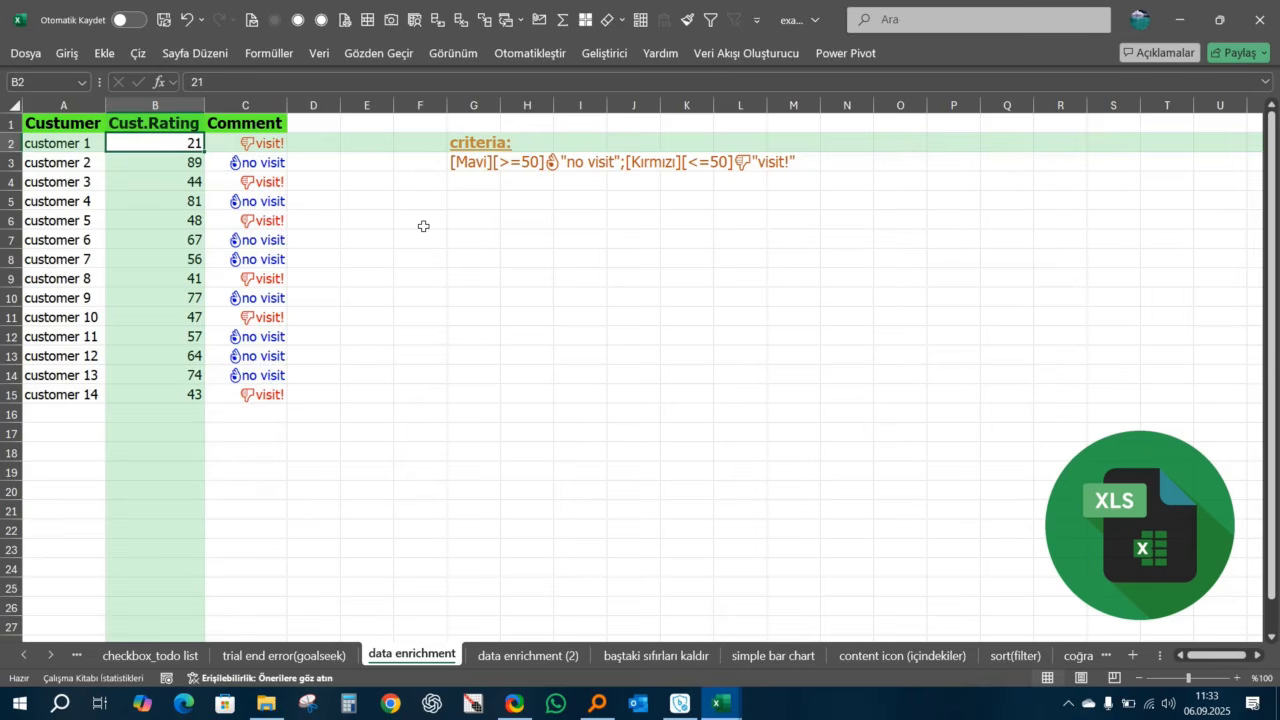
pyautogui.moveTo(265, 143); pyautogui.dragTo(264, 394)
pyautogui.click(512, 314)
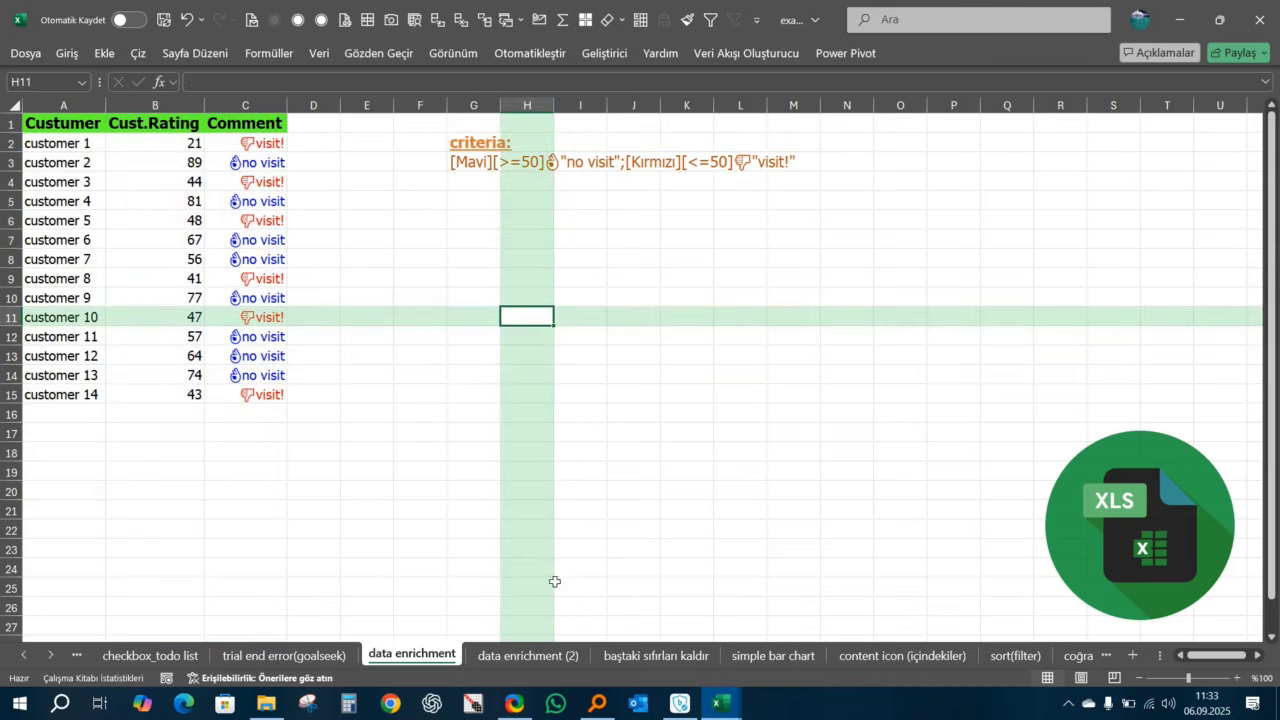
# Step: On the "data enrichment (2)" sheet, fill the Cust.Rating cells B2:B15 with =RASTGELEARADA(10;100)
pyautogui.click(536, 667)
pyautogui.moveTo(168, 148); pyautogui.dragTo(158, 400)
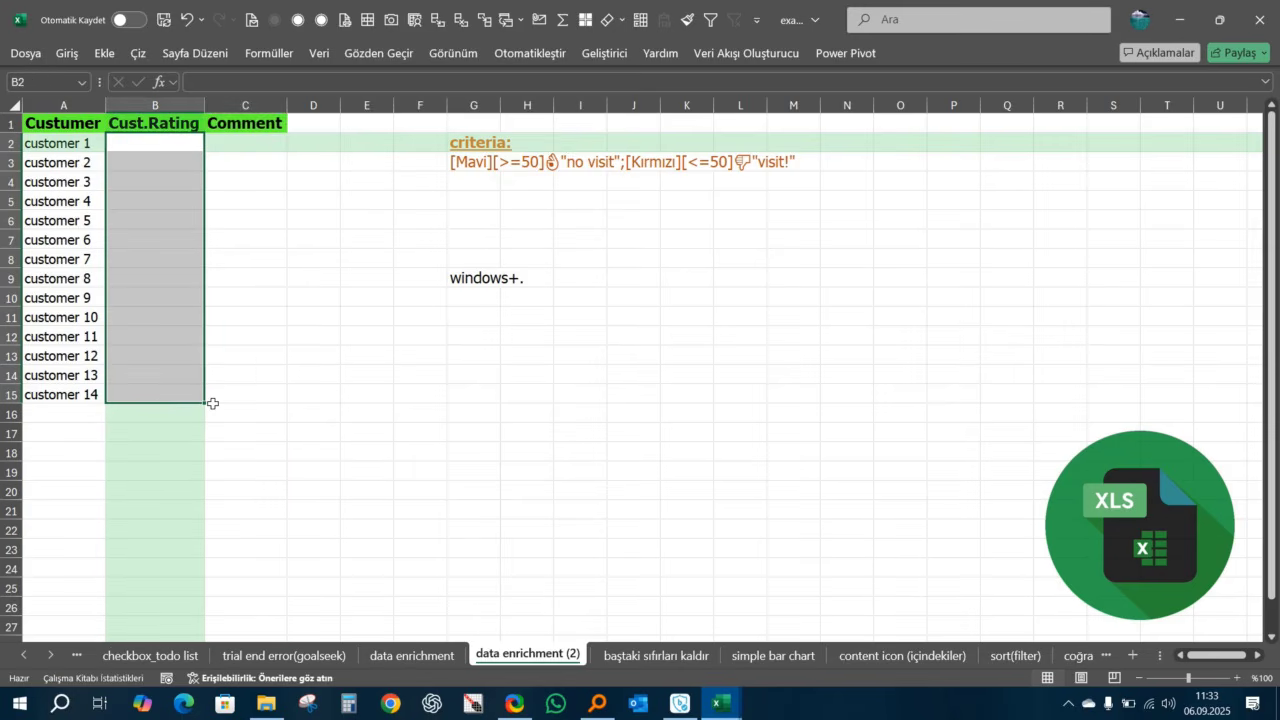
pyautogui.write('=rast')
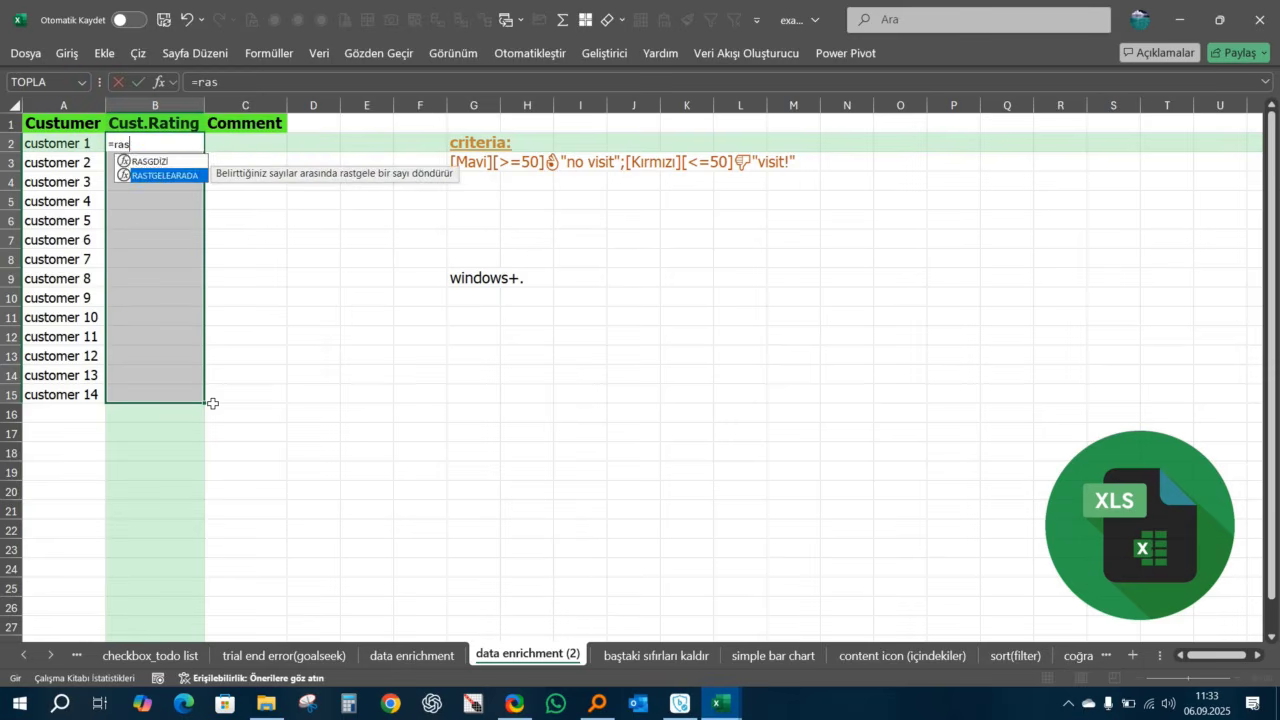
pyautogui.press('Tab')
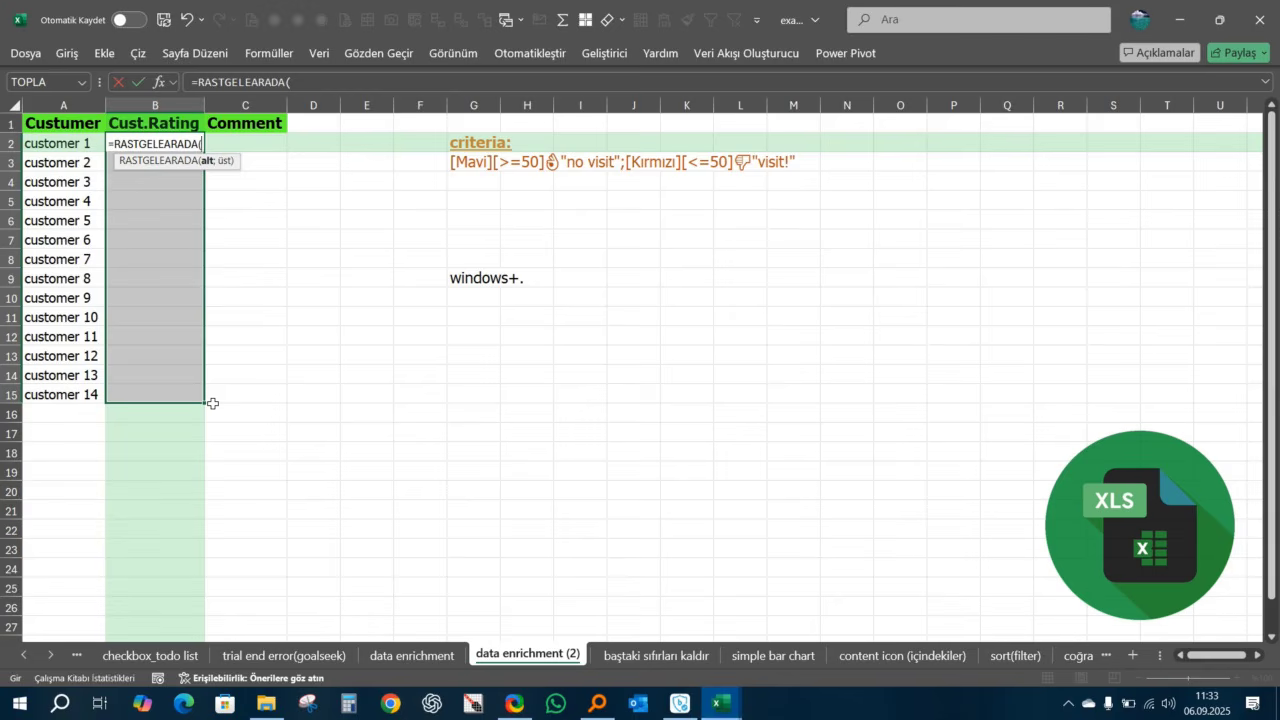
pyautogui.write('1')
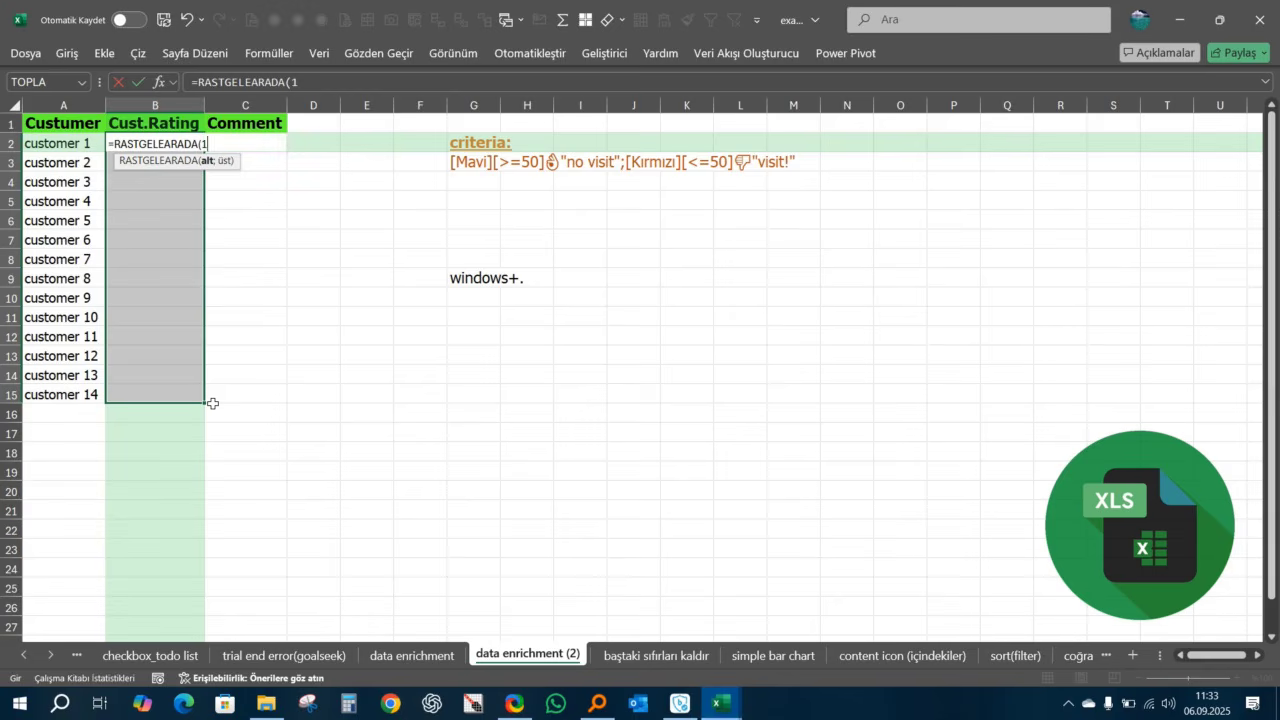
pyautogui.write('10;100)')
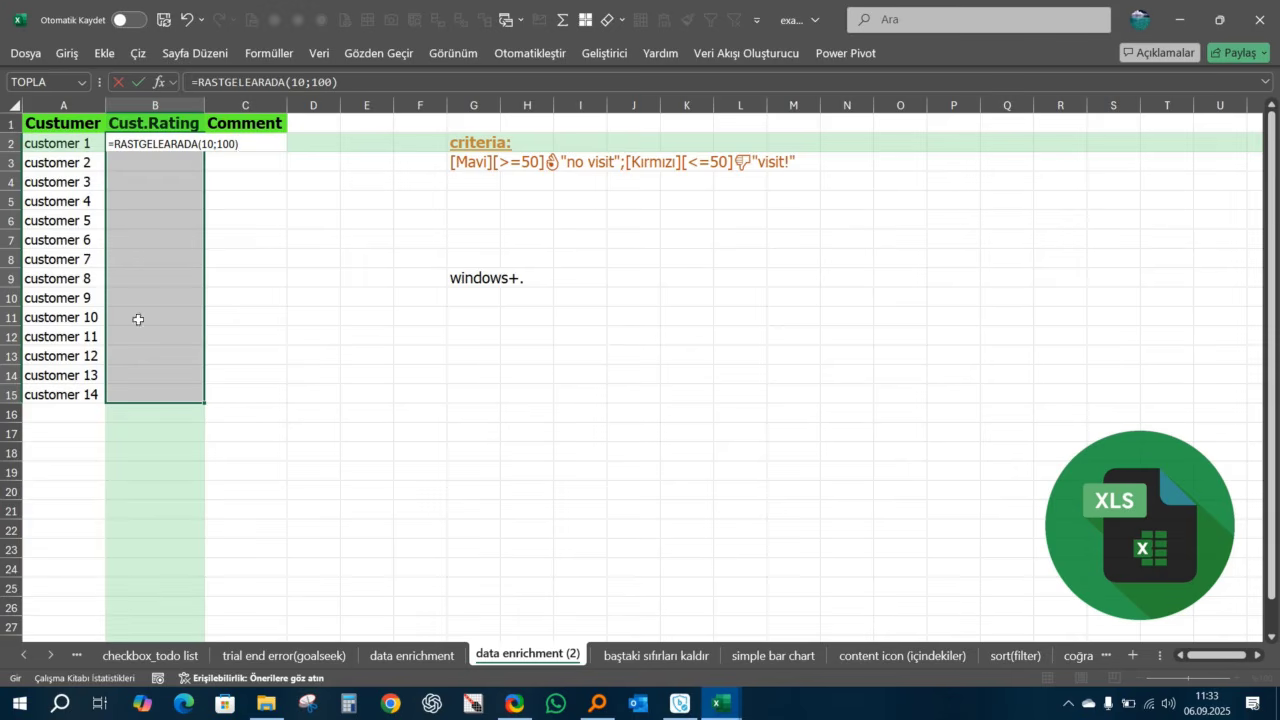
pyautogui.hotkey('ctrl', 'Return')
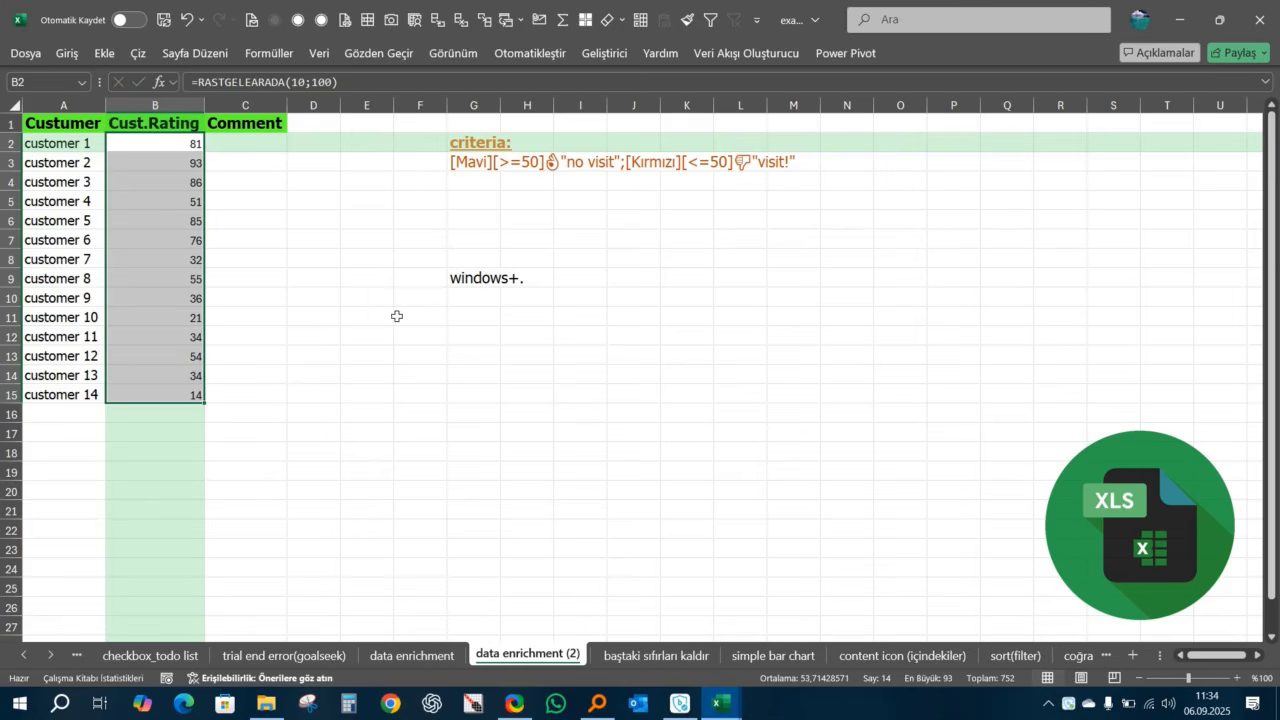
# Step: Recalculate the workbook repeatedly to generate new random ratings in the Cust.Rating column
pyautogui.press('F9')
pyautogui.press('F9')
pyautogui.press('F9')
pyautogui.press('F9')
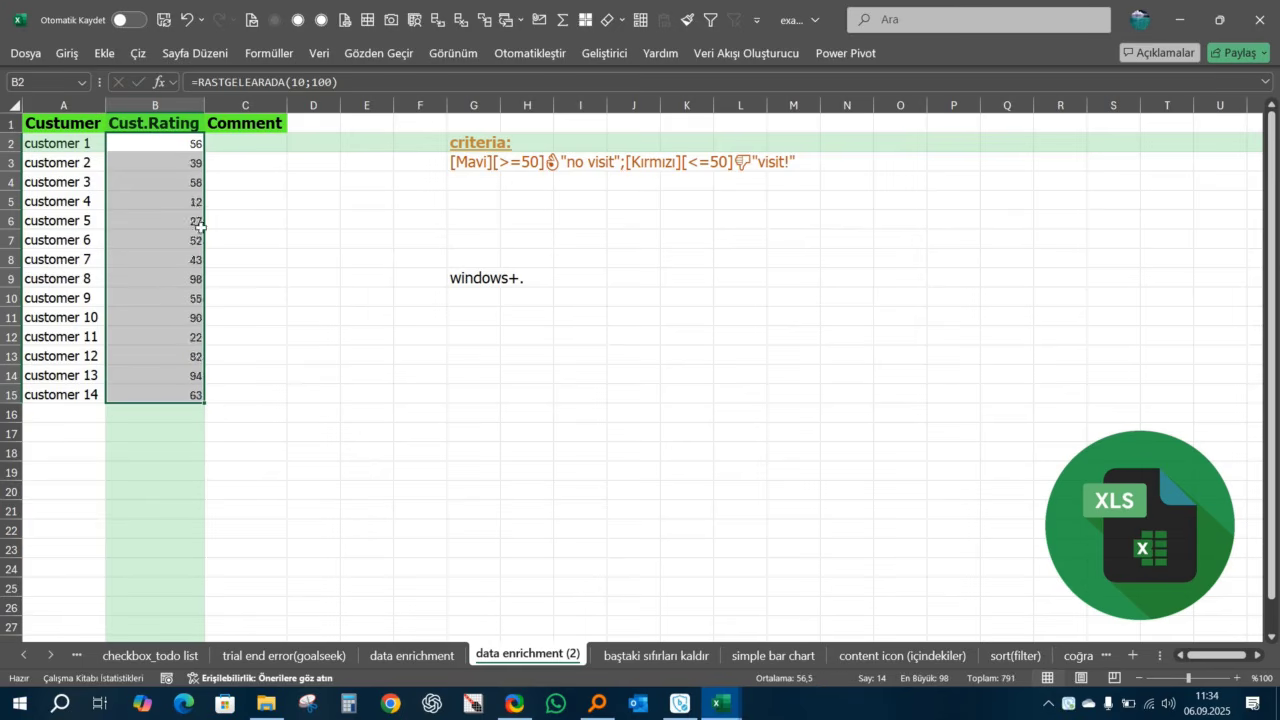
pyautogui.click(278, 58)
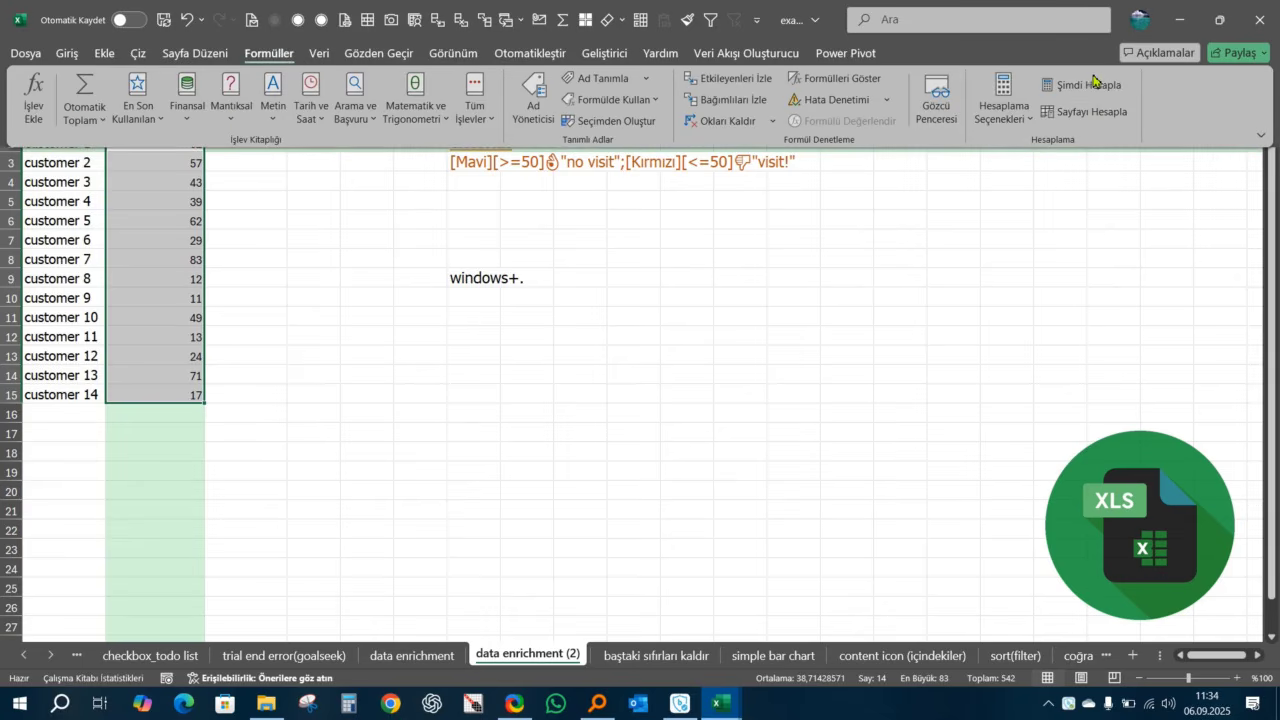
pyautogui.click(1093, 82)
pyautogui.press('F9')
pyautogui.press('F9')
pyautogui.press('F9')
pyautogui.press('F9')
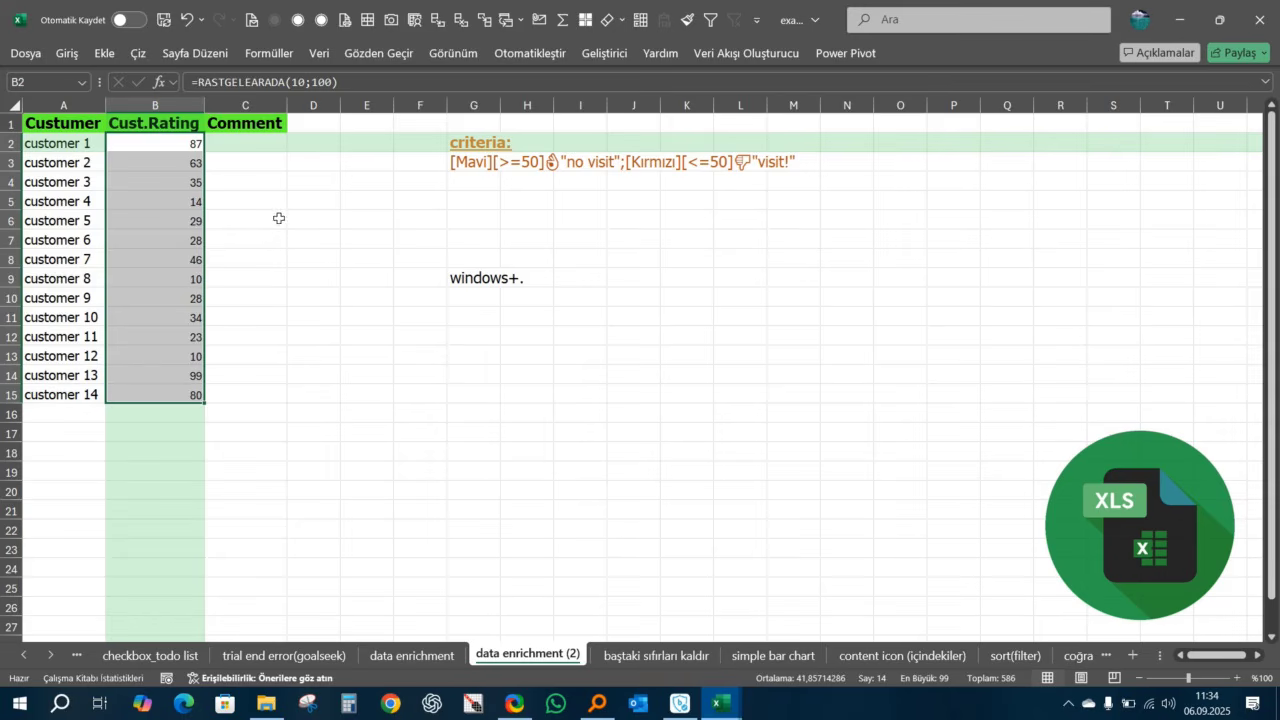
# Step: Replace the random formulas in B2:B15 with their fixed values and check the converted rating cells
pyautogui.hotkey('ctrl', 'c')
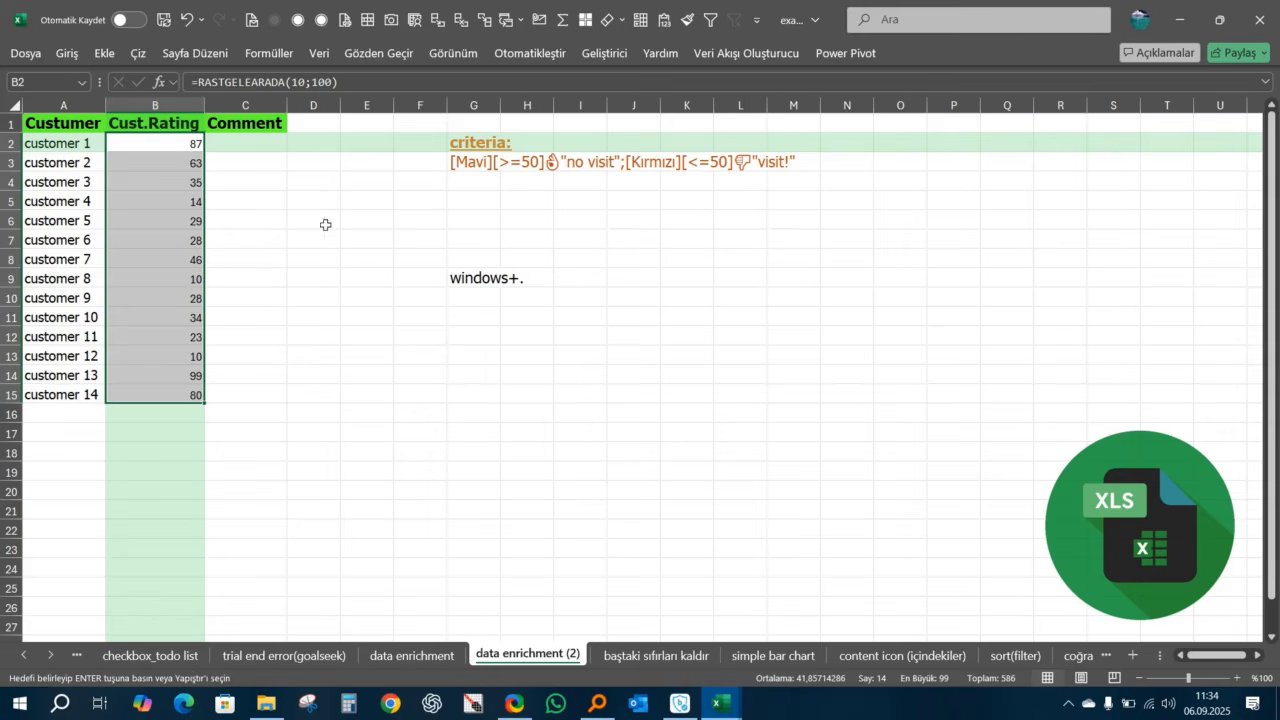
pyautogui.click(668, 26)
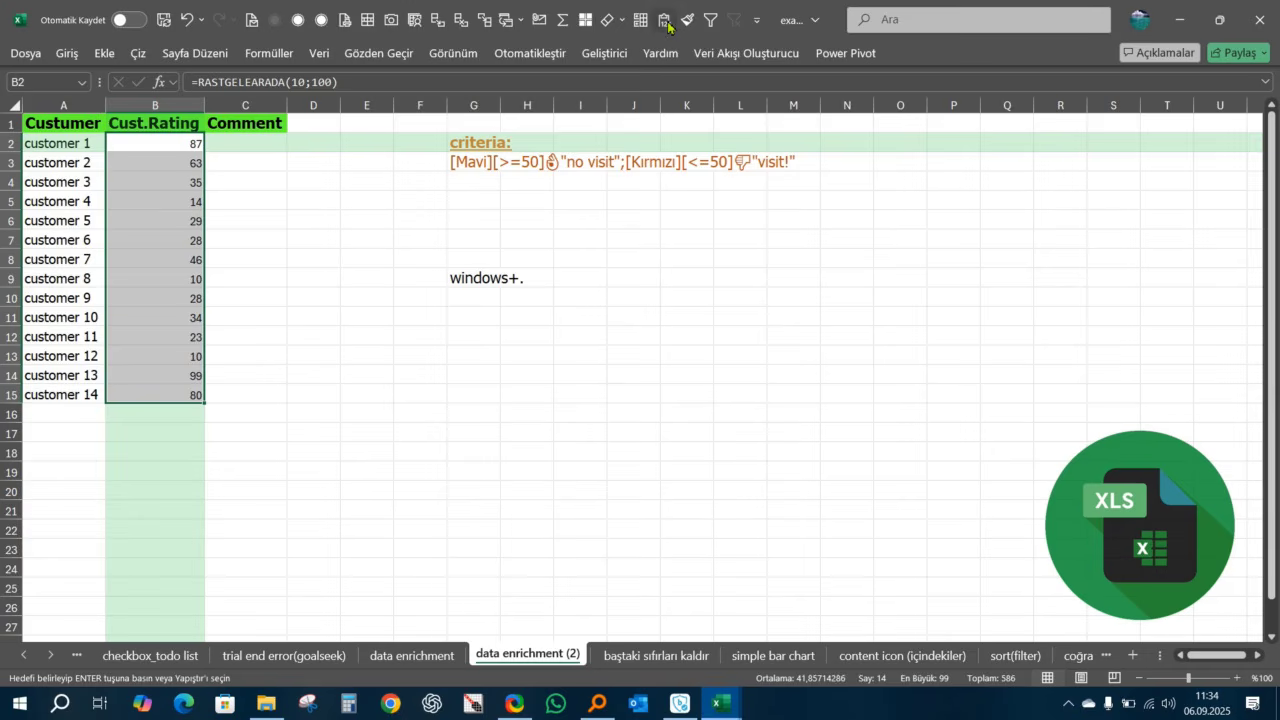
pyautogui.press('Escape')
pyautogui.click(322, 192)
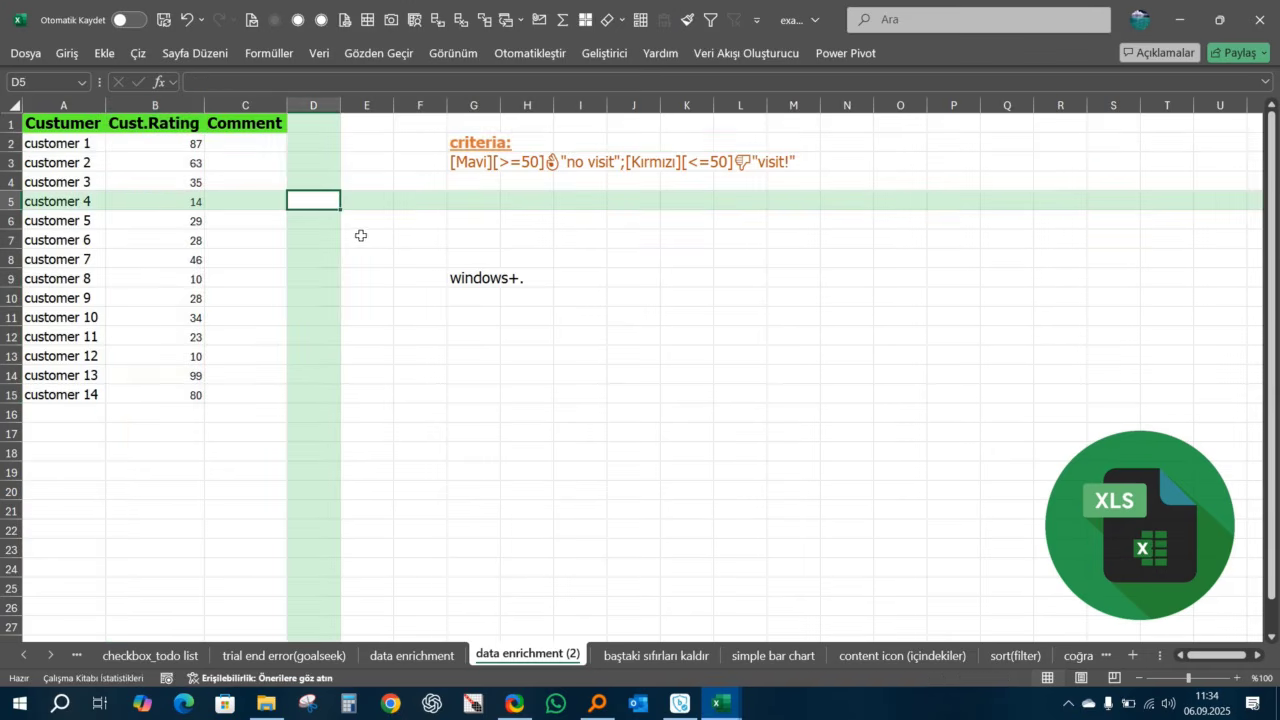
pyautogui.moveTo(192, 143); pyautogui.dragTo(177, 381)
pyautogui.click(172, 202)
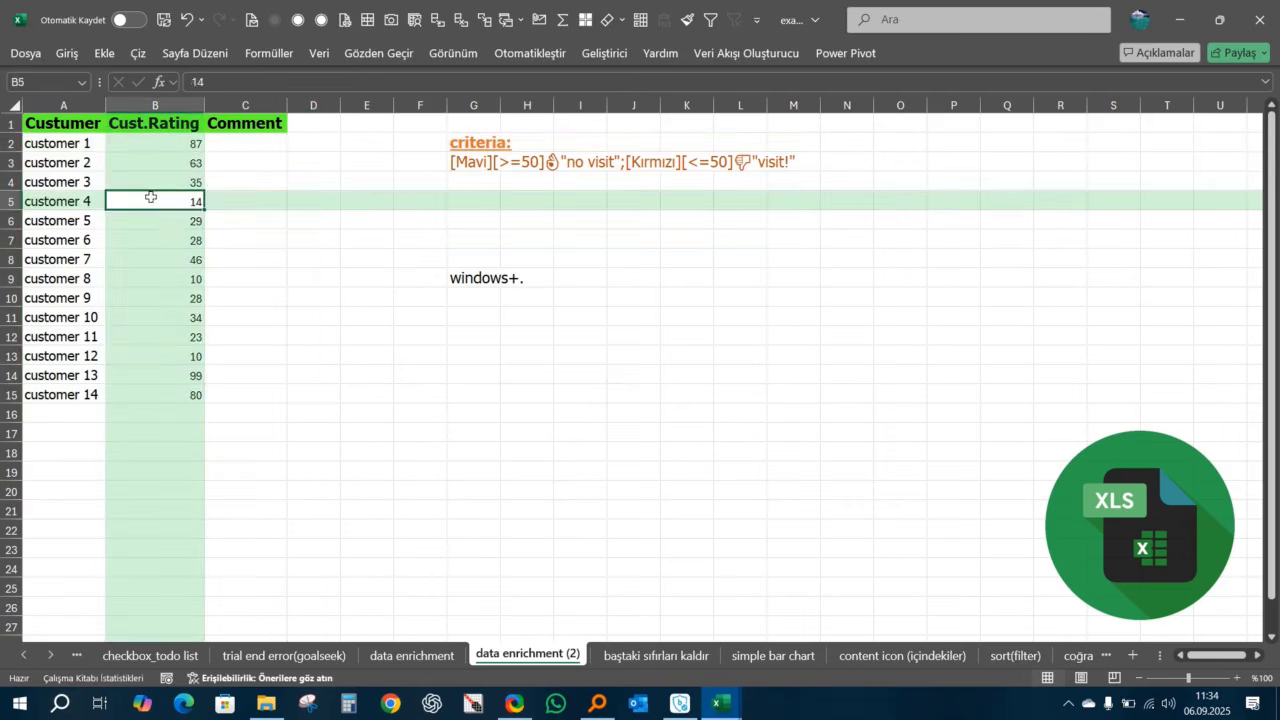
# Step: Copy the formatting of cell A2 onto the rating cells B2:B15
pyautogui.click(62, 146)
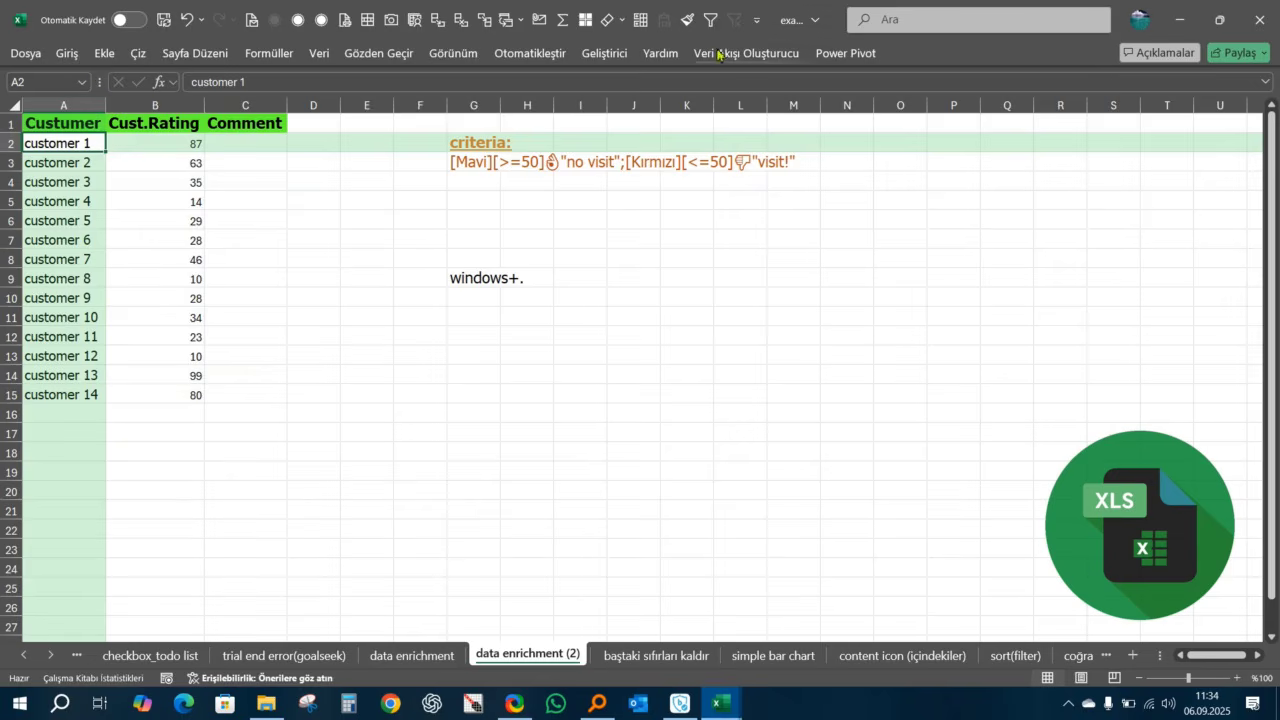
pyautogui.click(689, 20)
pyautogui.moveTo(190, 144); pyautogui.dragTo(178, 398)
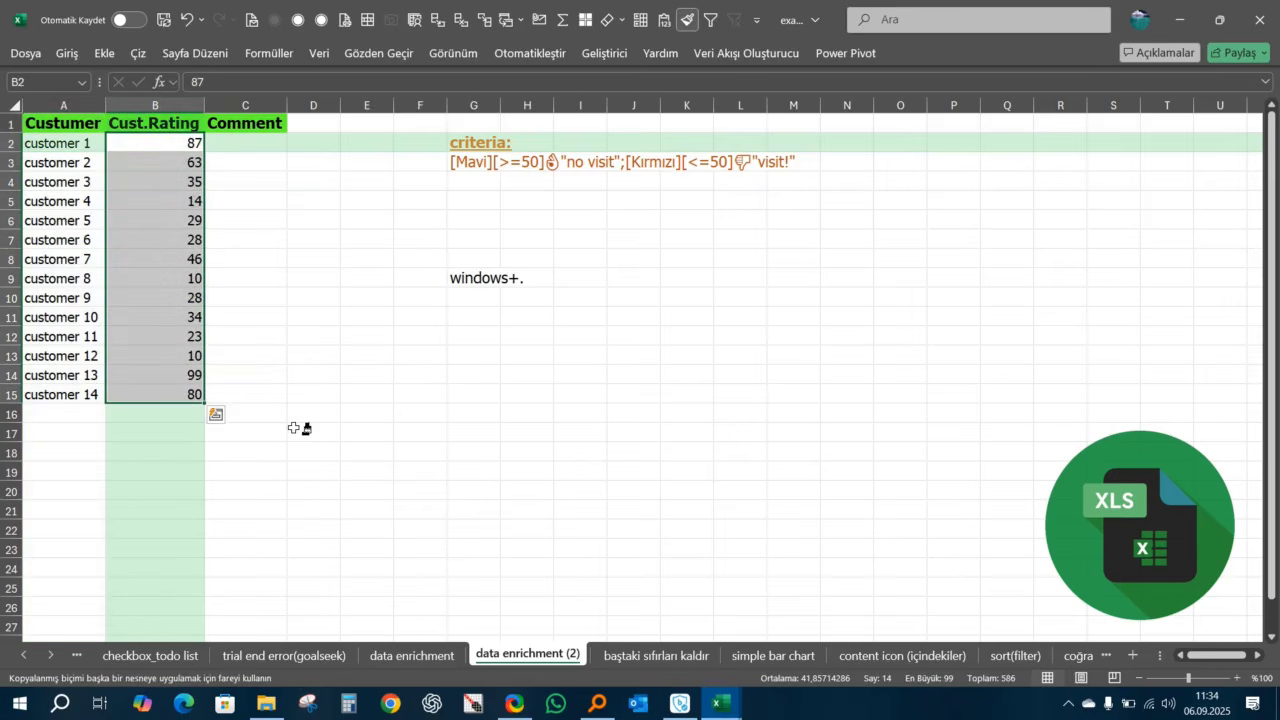
pyautogui.press('Escape')
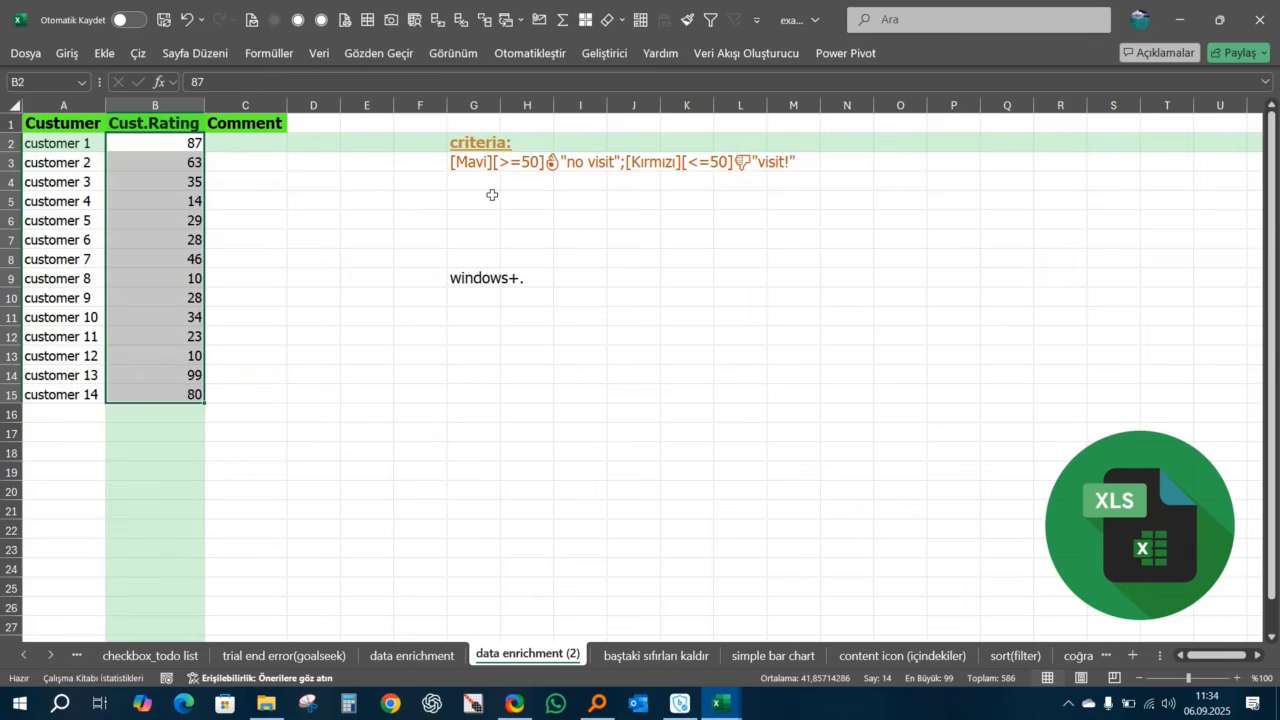
# Step: Check the formulas behind the Comment cells on the "data enrichment" sheet, then return to "data enrichment (2)"
pyautogui.click(430, 656)
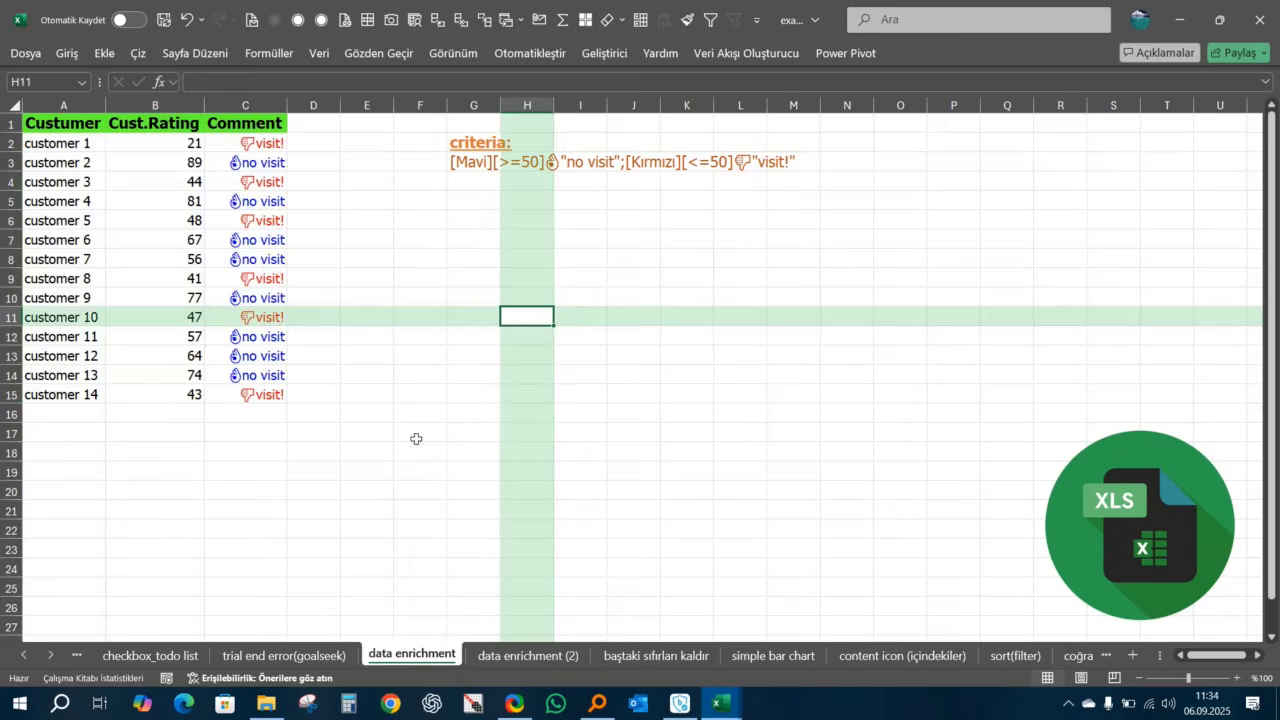
pyautogui.click(268, 100)
pyautogui.click(271, 180)
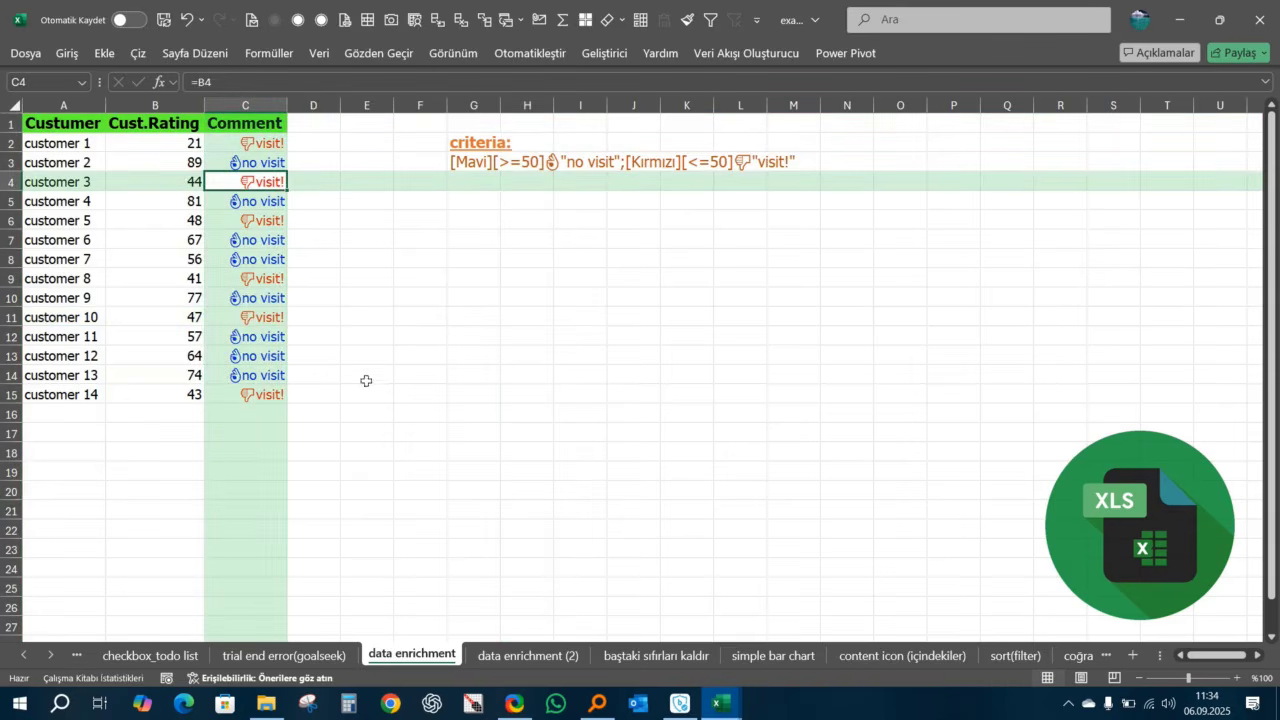
pyautogui.click(270, 222)
pyautogui.click(271, 252)
pyautogui.click(543, 655)
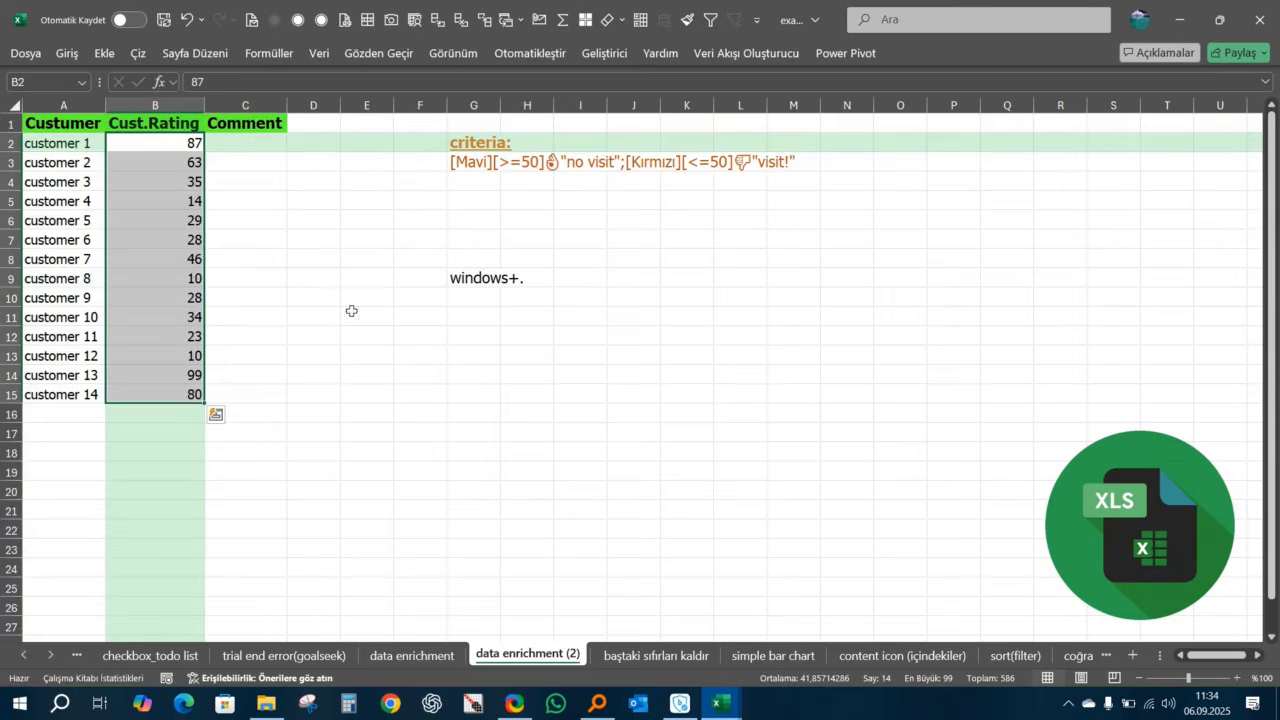
# Step: Enter =B2 in the first Comment cell C2 and fill the formula down to C15
pyautogui.click(264, 146)
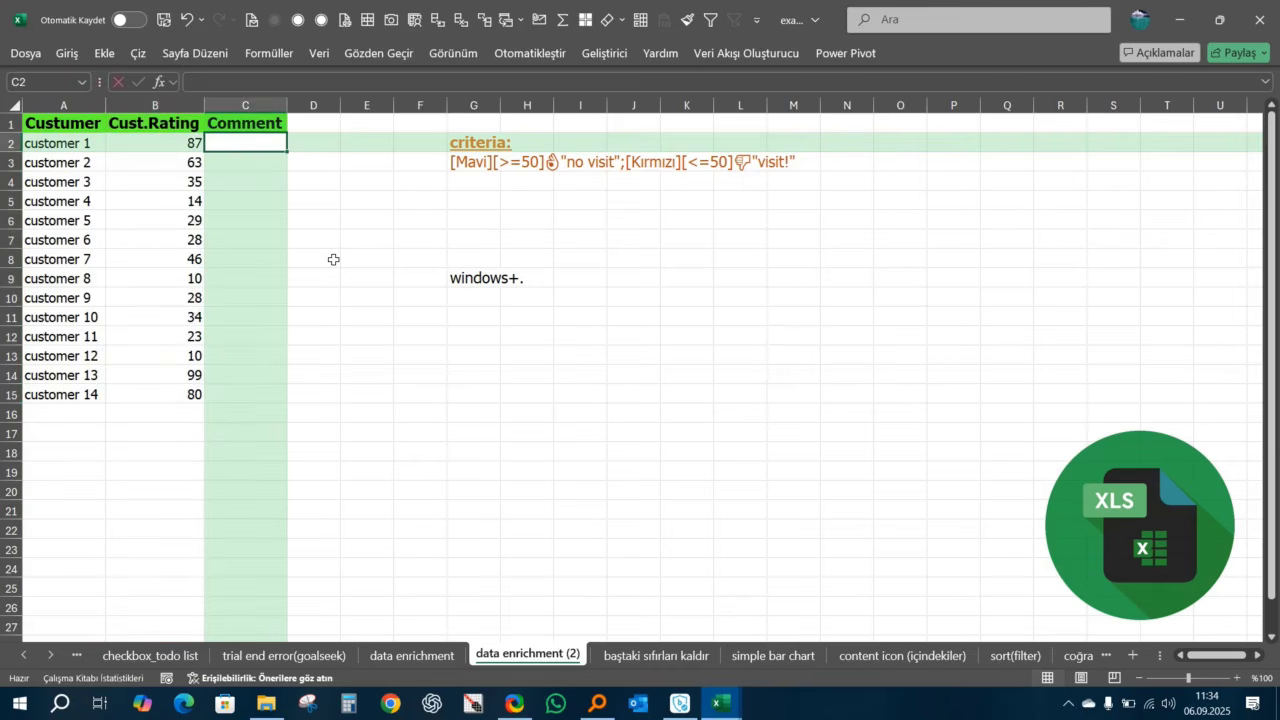
pyautogui.write('=')
pyautogui.press('Left')
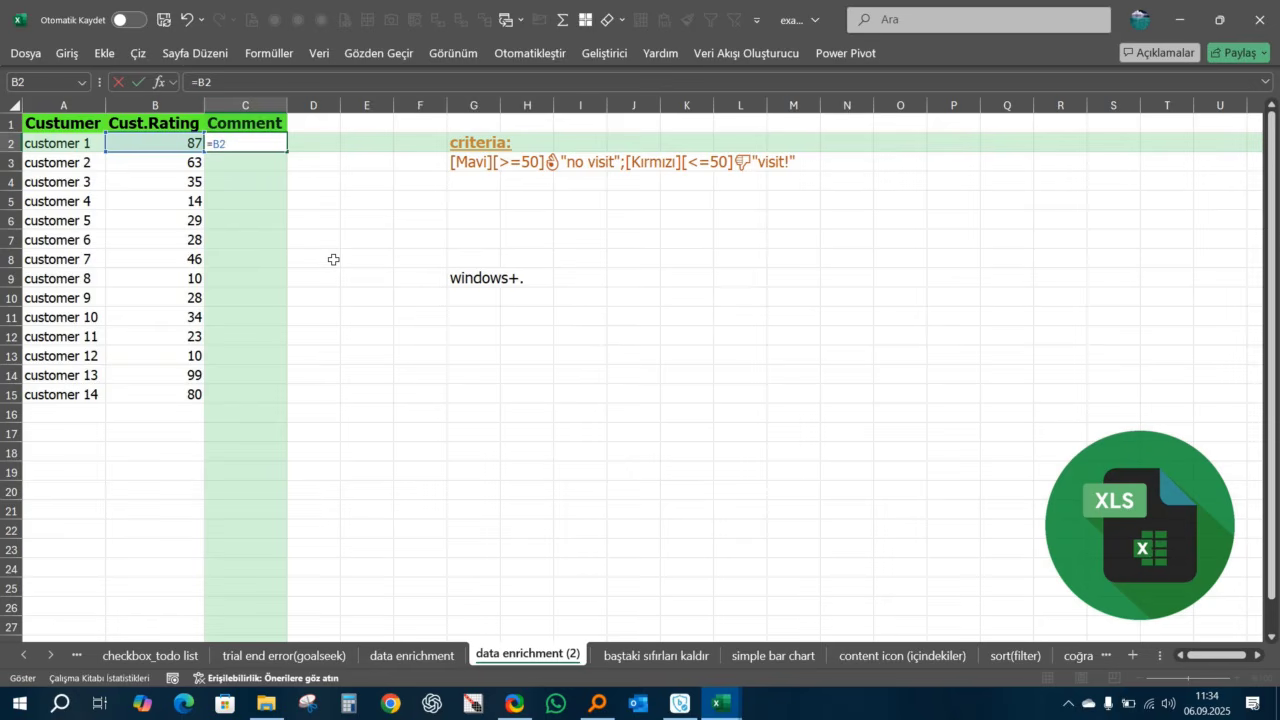
pyautogui.press('Return')
pyautogui.press('Up')
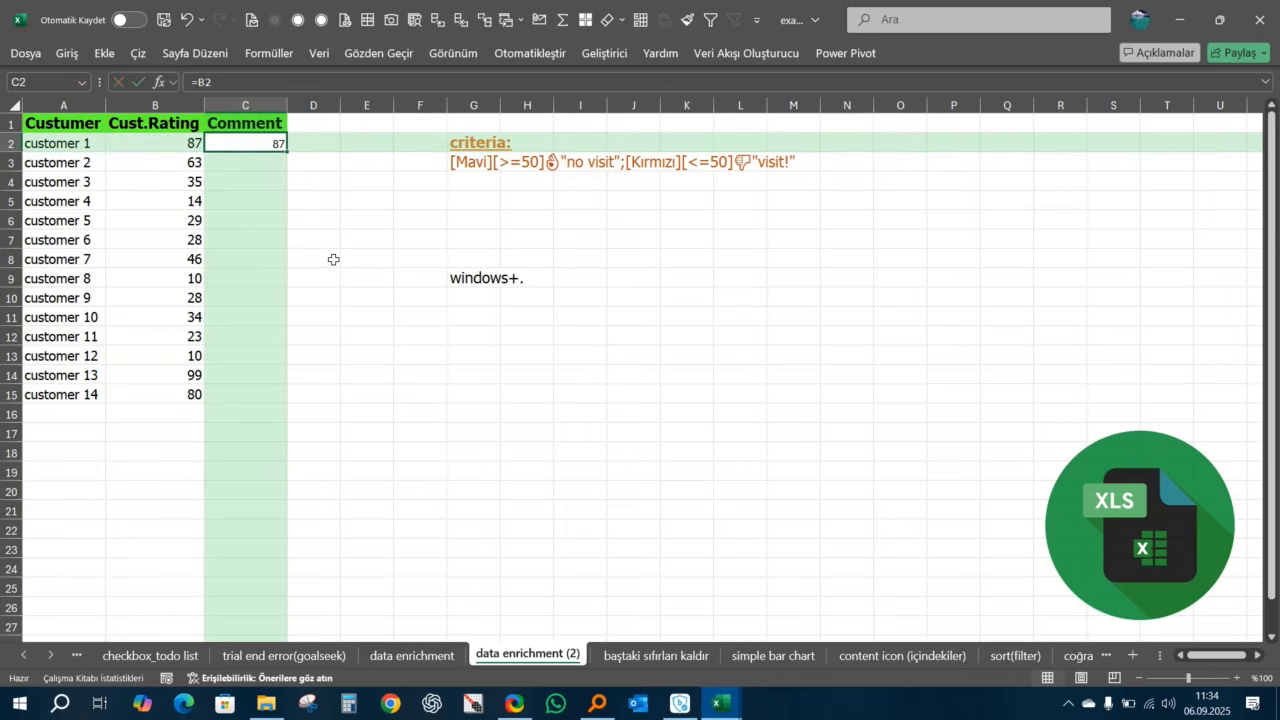
pyautogui.doubleClick(287, 157)
# Step: Copy the formatting of cell B2 onto the Comment cells C2:C15
pyautogui.click(192, 147)
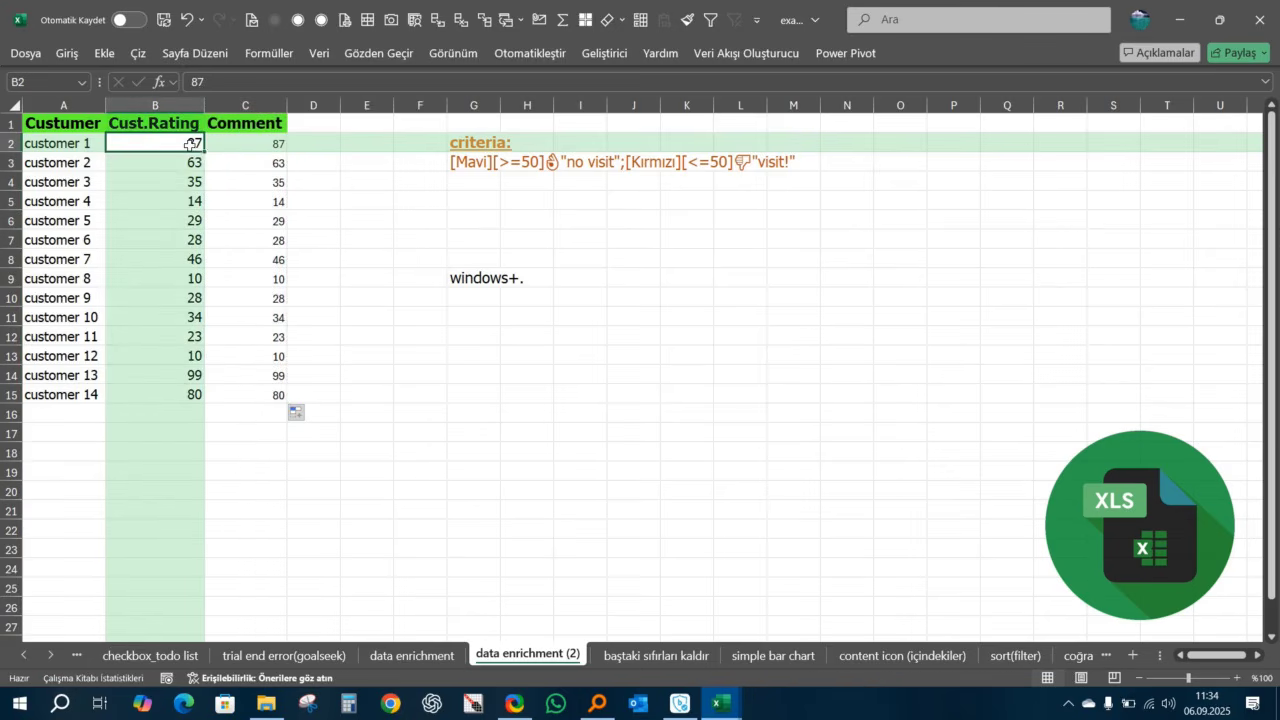
pyautogui.click(689, 19)
pyautogui.moveTo(268, 145)
pyautogui.mouseDown()
pyautogui.moveTo(256, 321)
pyautogui.moveTo(266, 392)
pyautogui.mouseUp()
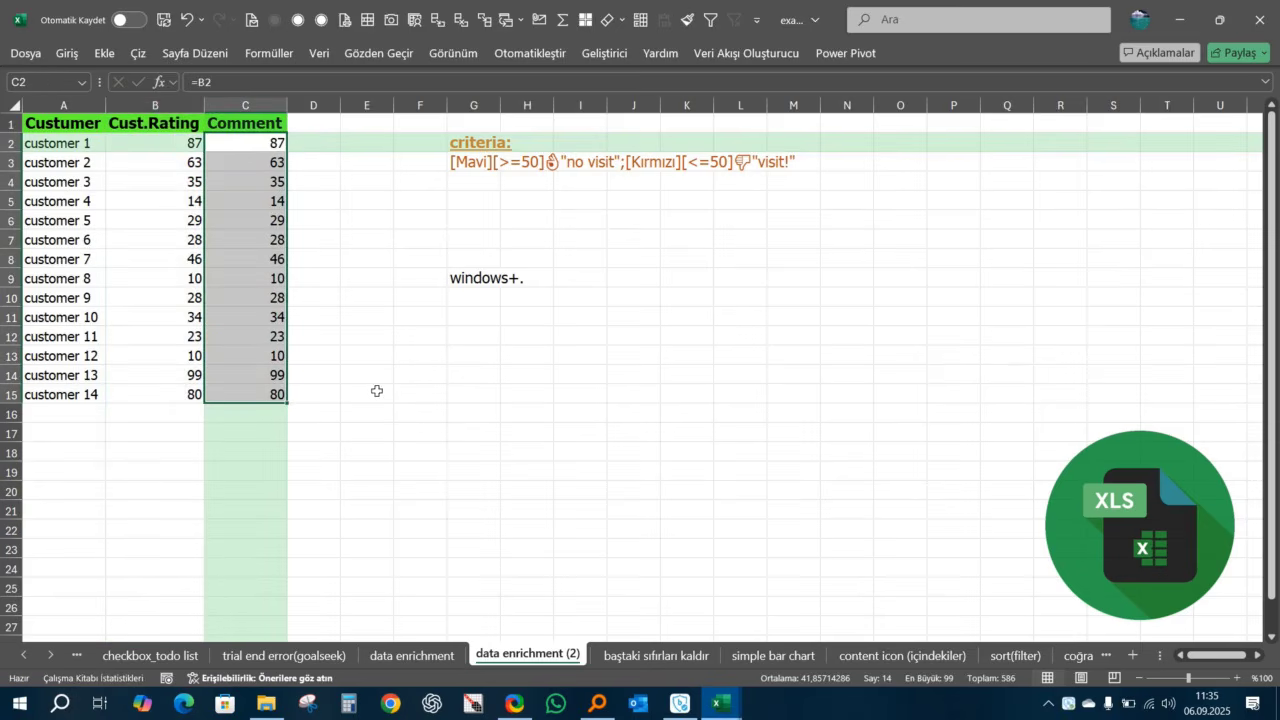
# Step: Inspect the cell references in several Comment column cells, including C2, C3 and C4
pyautogui.click(261, 181)
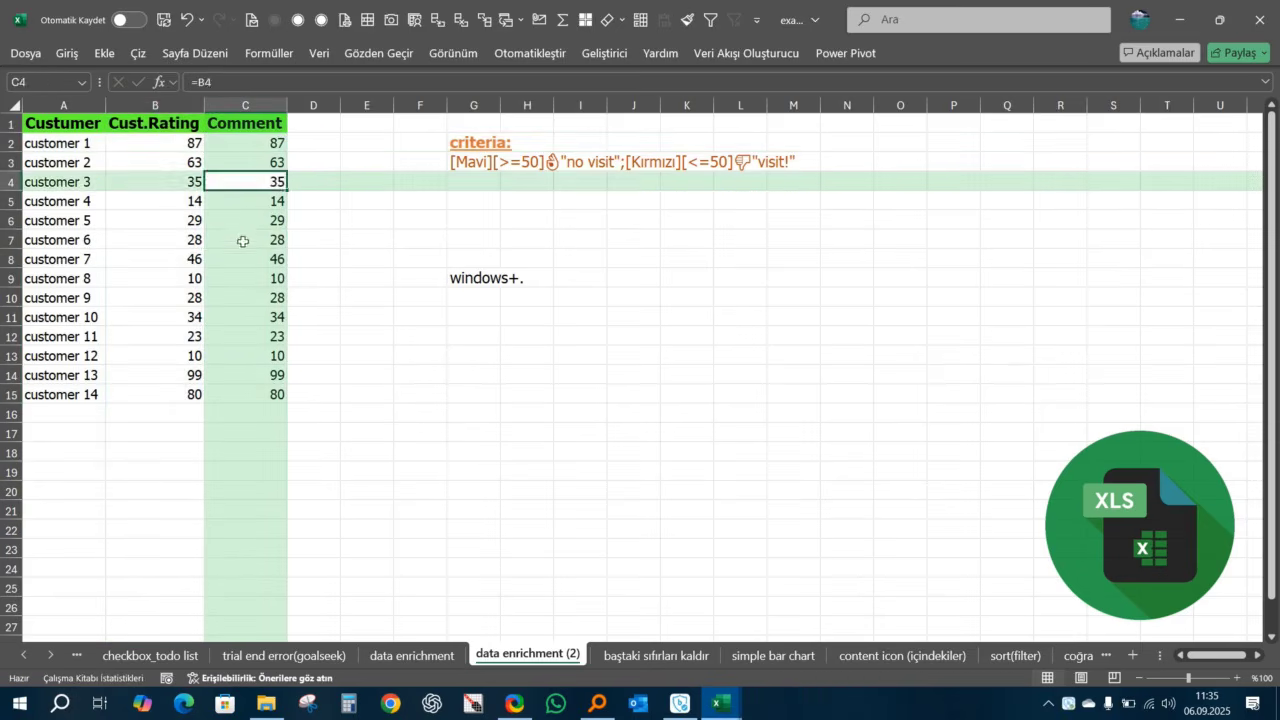
pyautogui.click(243, 241)
pyautogui.click(258, 160)
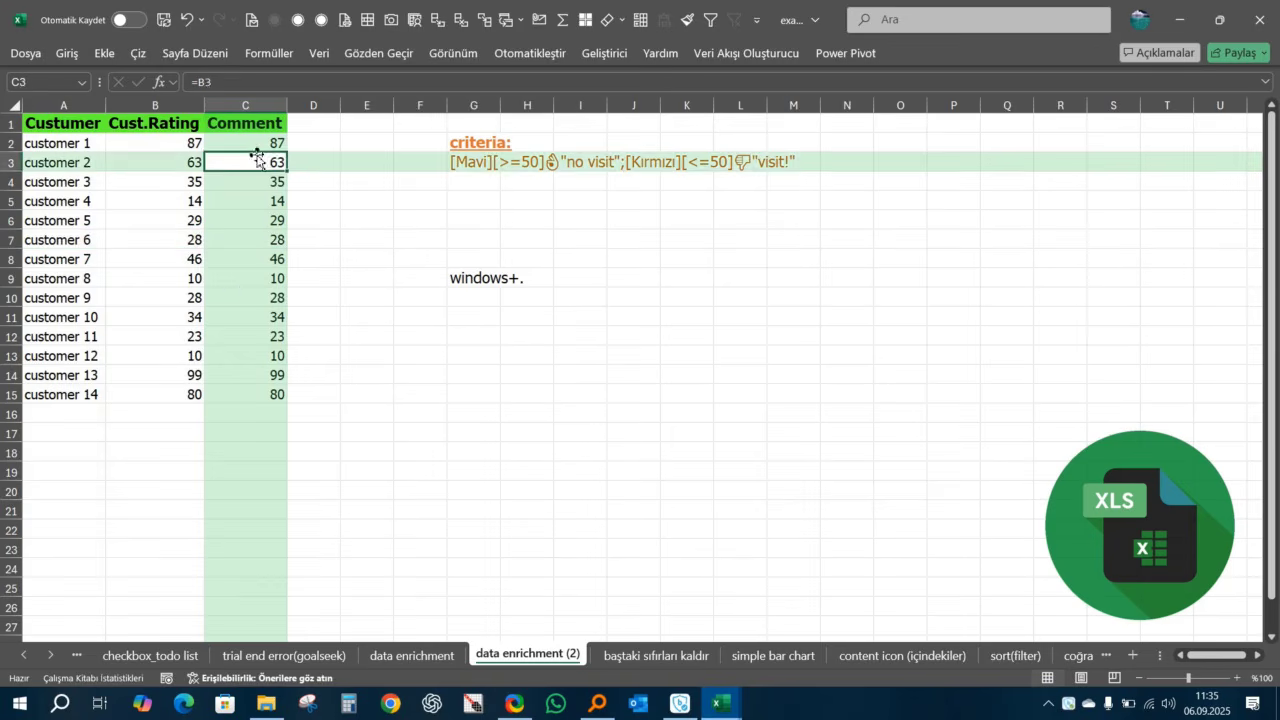
pyautogui.click(262, 143)
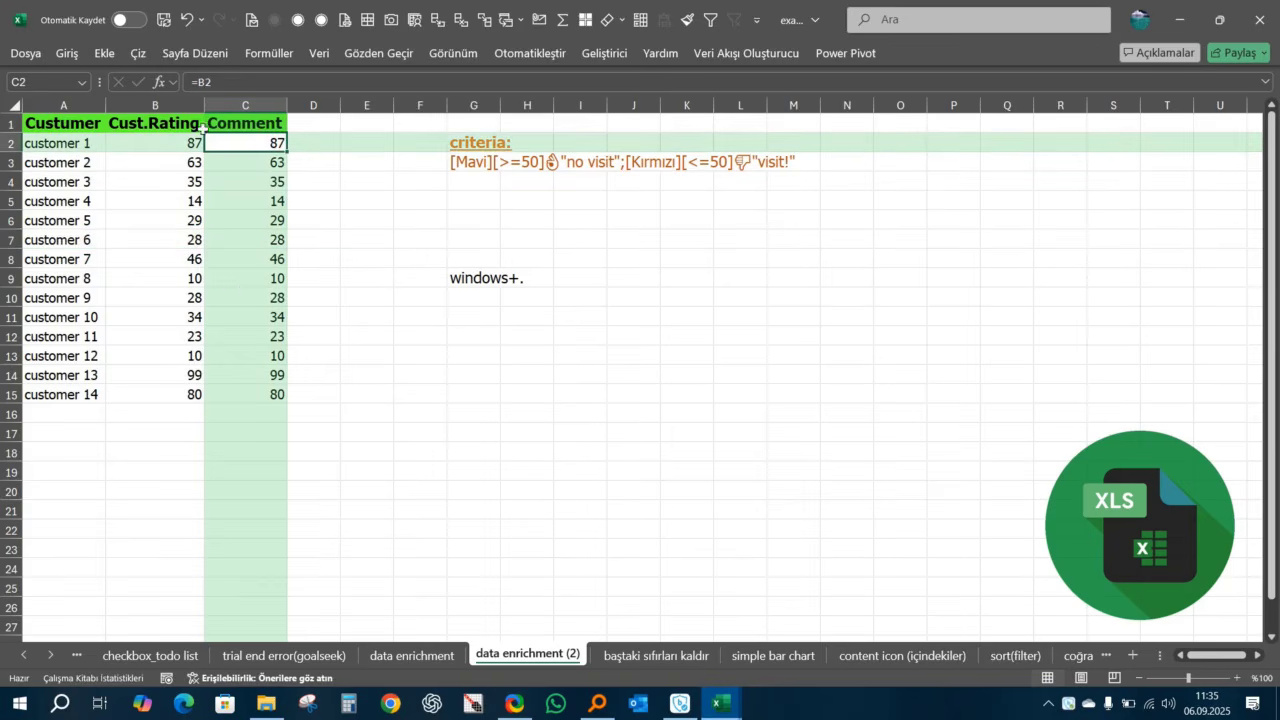
pyautogui.click(257, 163)
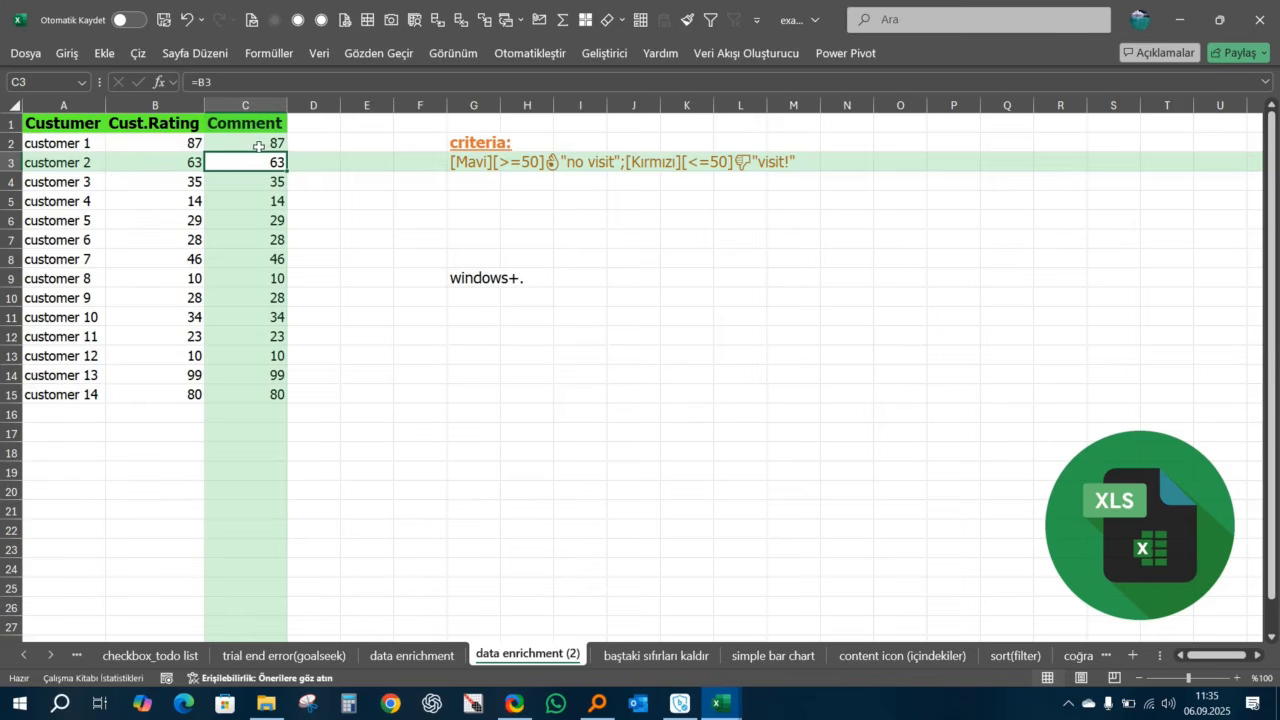
pyautogui.click(257, 146)
pyautogui.click(365, 240)
# Step: Start a custom number format for the Comment cells C2:C15, replacing the General code with the blue condition [mavi][>=50]
pyautogui.moveTo(257, 145); pyautogui.dragTo(267, 402)
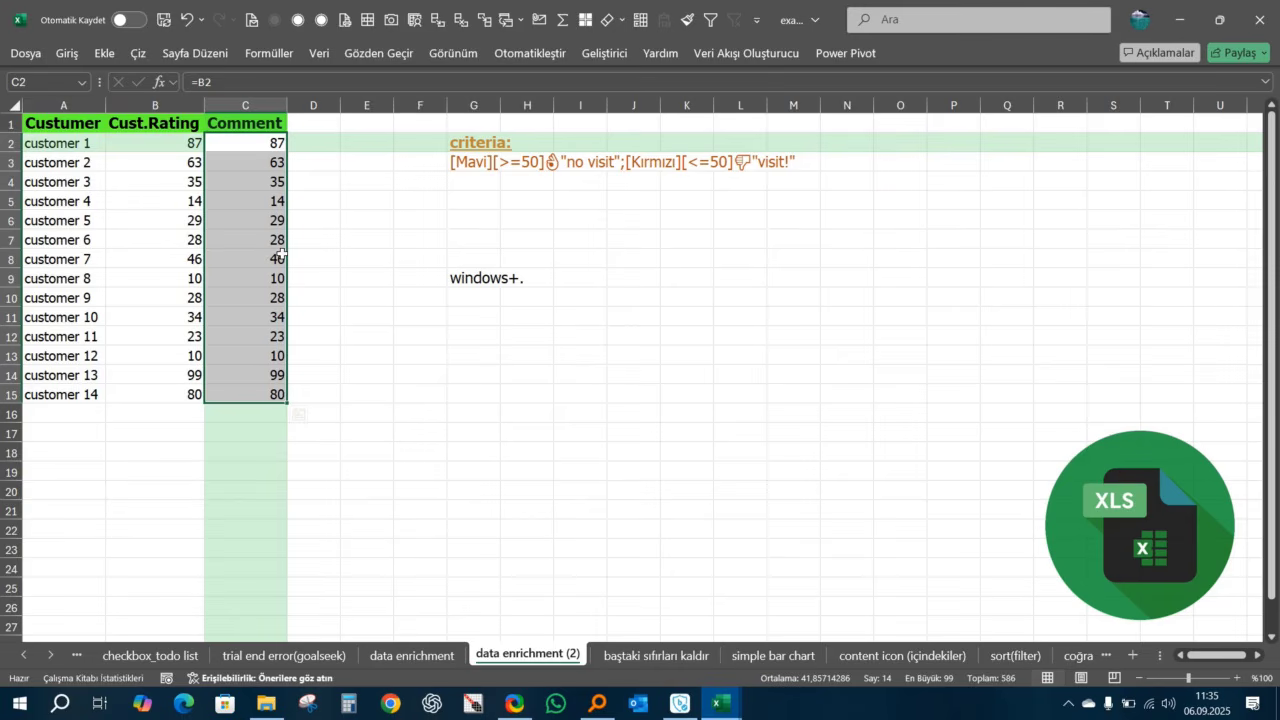
pyautogui.rightClick(220, 177)
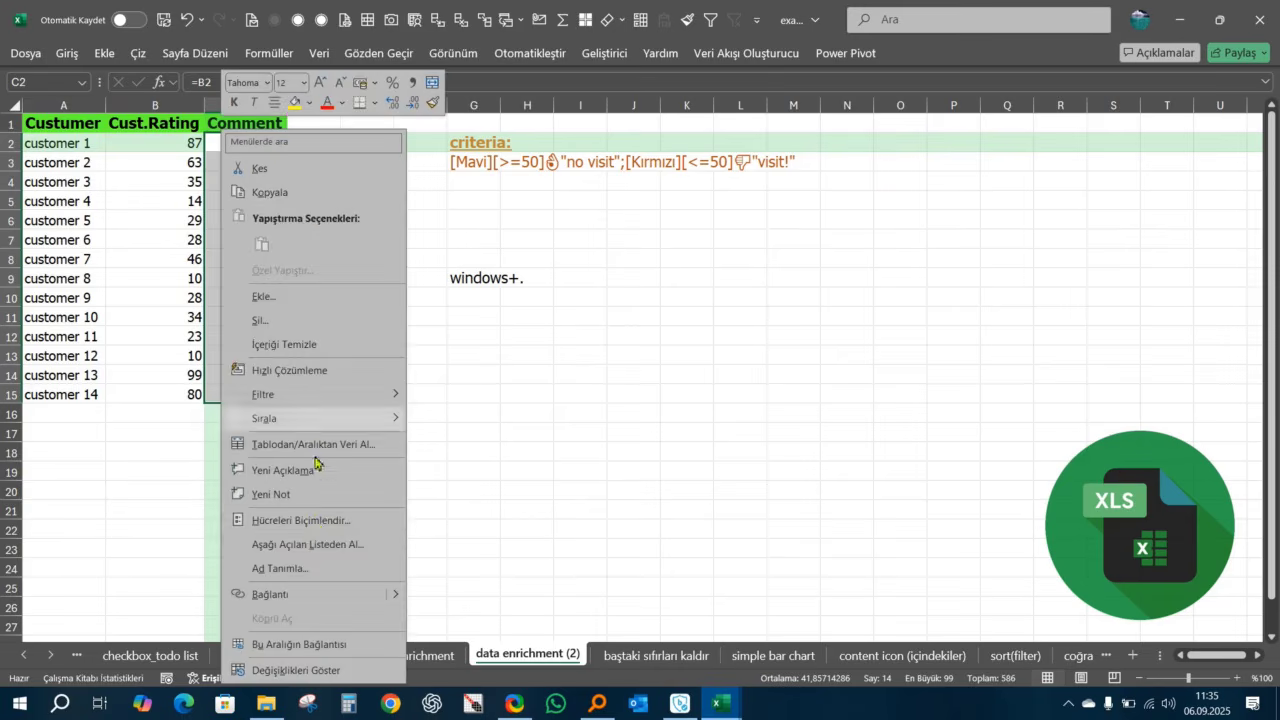
pyautogui.click(314, 524)
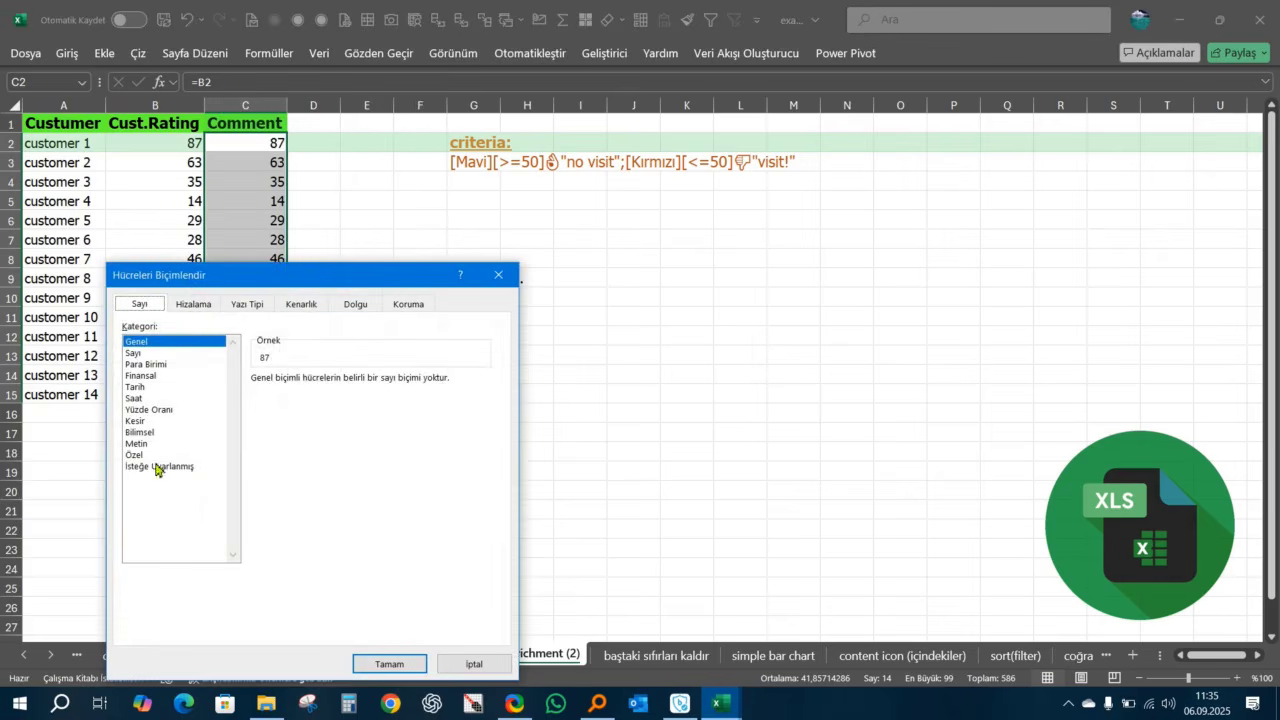
pyautogui.click(158, 466)
pyautogui.moveTo(325, 276); pyautogui.dragTo(591, 223)
pyautogui.doubleClick(557, 342)
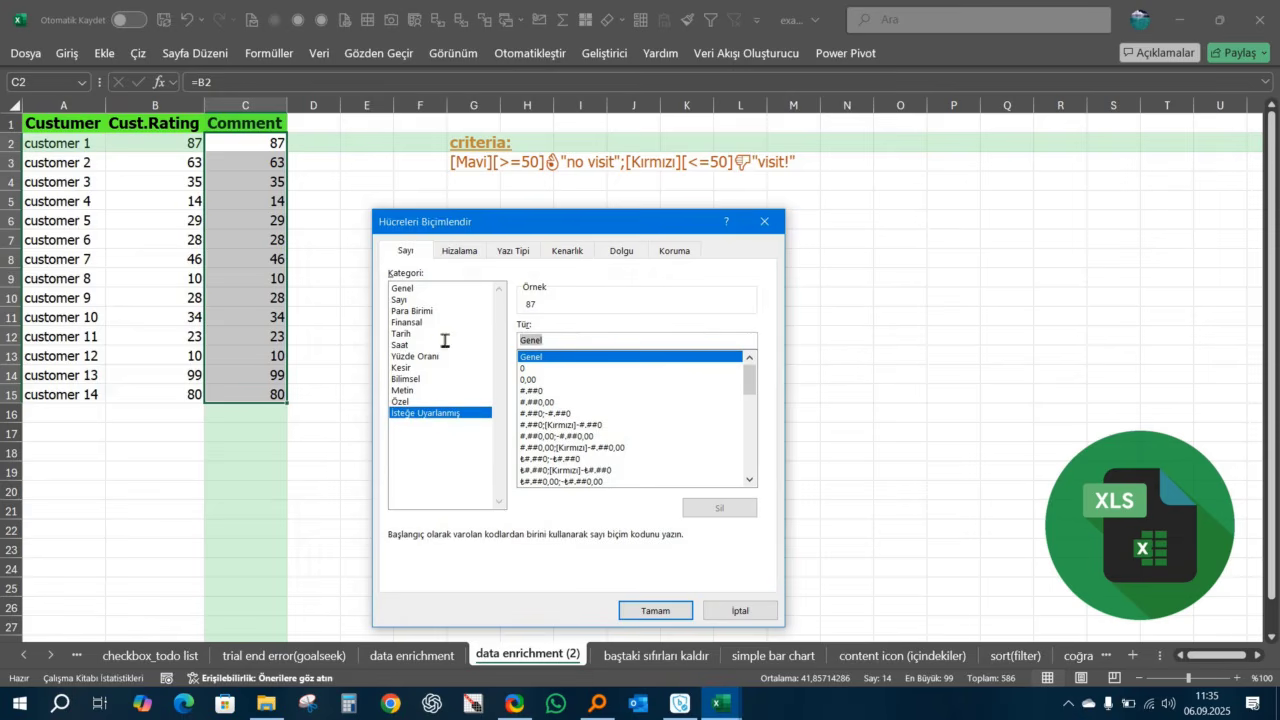
pyautogui.press('Delete')
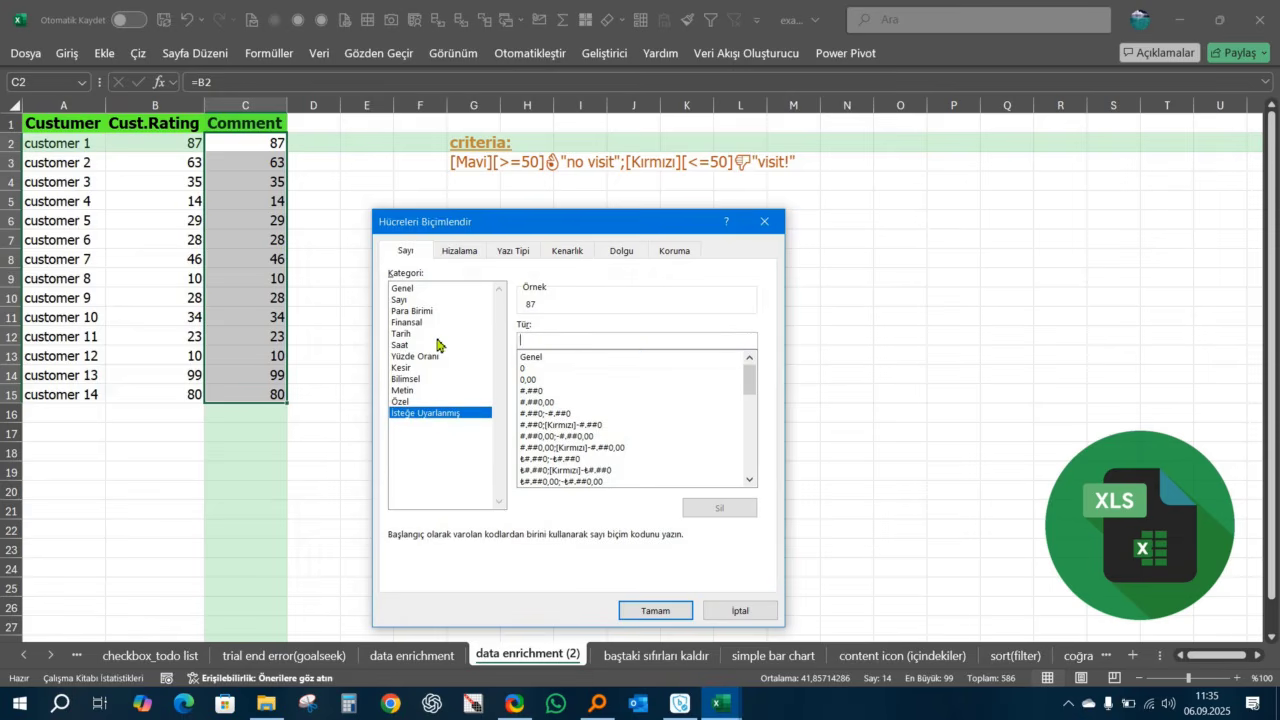
pyautogui.moveTo(556, 236); pyautogui.dragTo(512, 229)
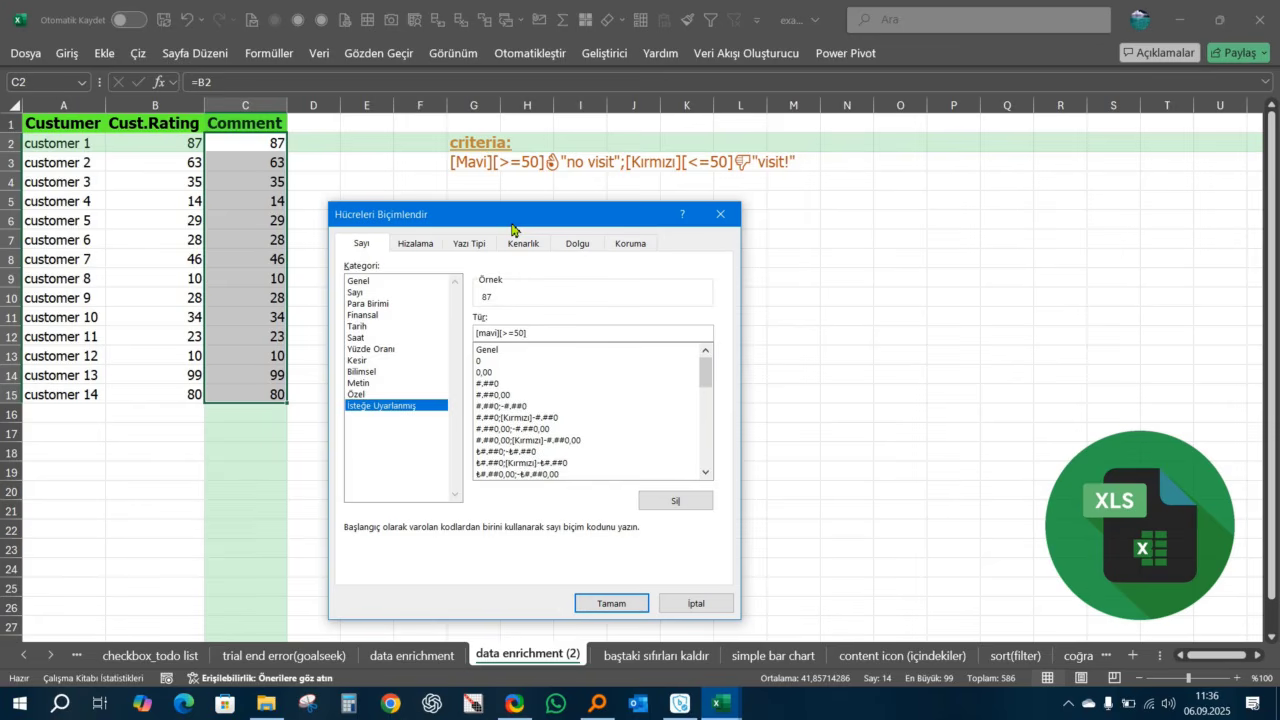
# Step: Insert the green check mark emoji after the [mavi][>=50] condition in the custom format code
pyautogui.press('super+period')
pyautogui.moveTo(538, 231); pyautogui.dragTo(762, 218)
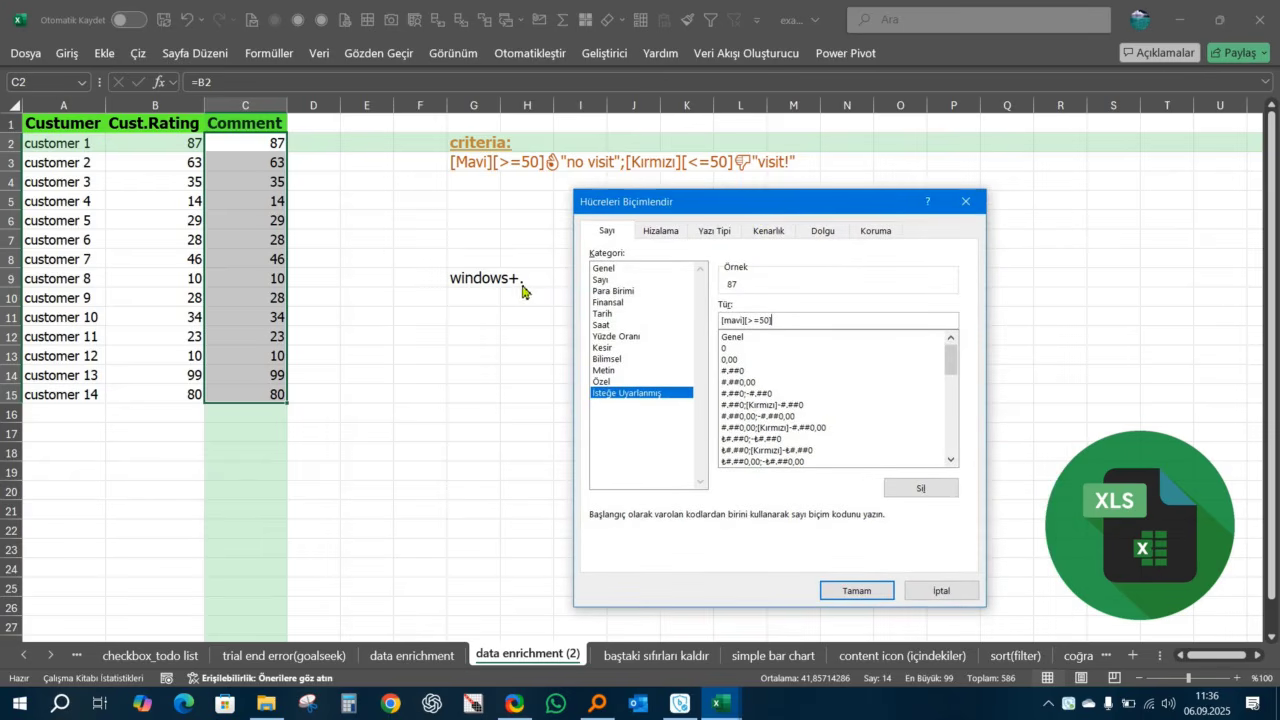
pyautogui.moveTo(735, 213); pyautogui.dragTo(533, 192)
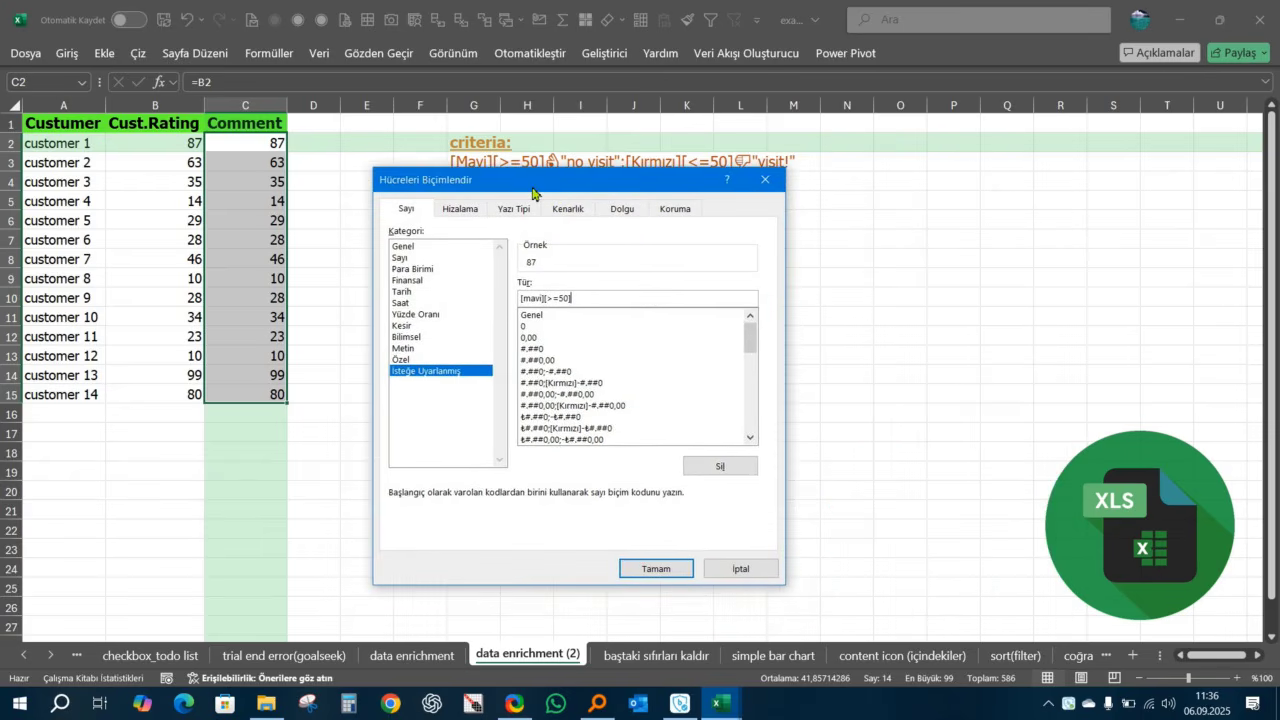
pyautogui.press('super+period')
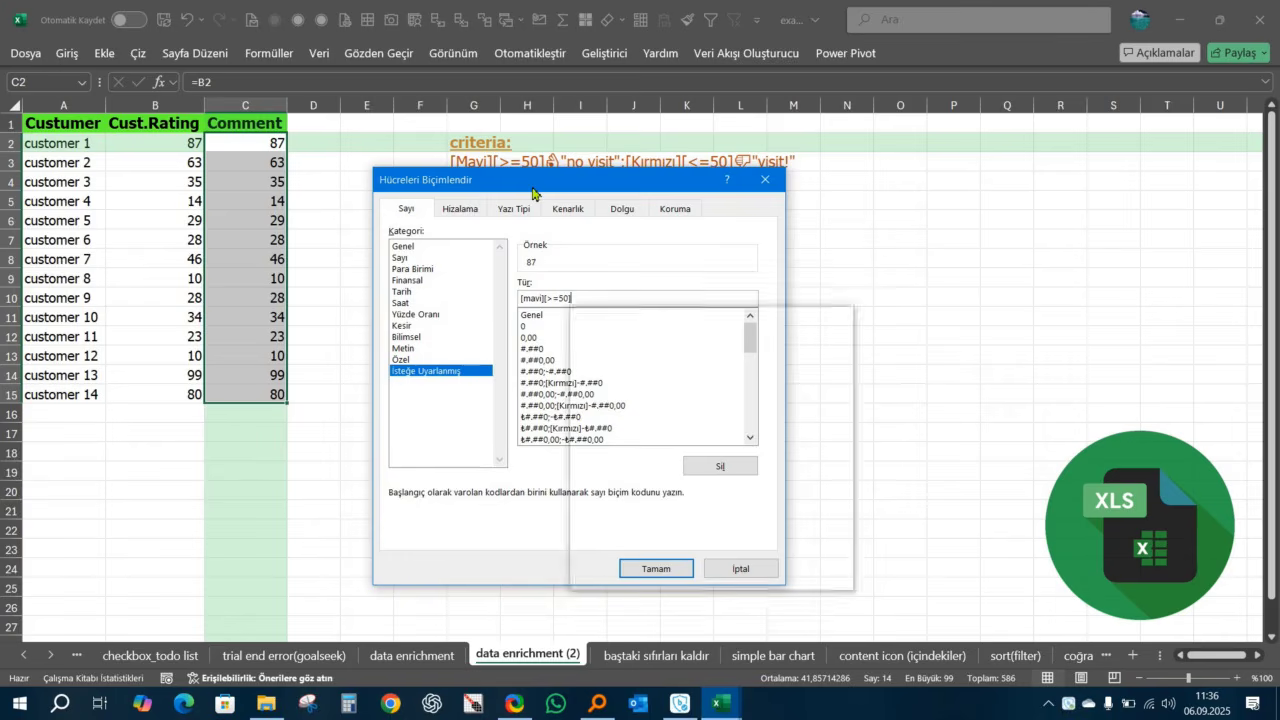
pyautogui.moveTo(711, 320); pyautogui.dragTo(771, 257)
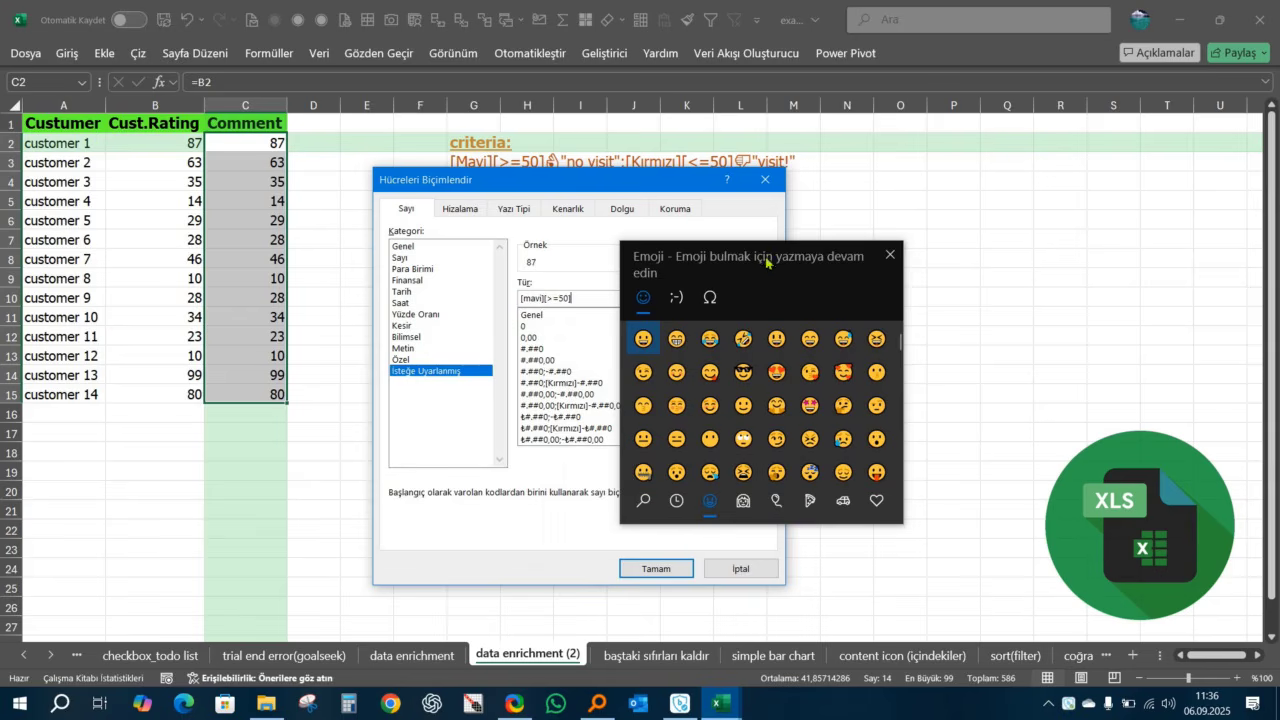
pyautogui.click(645, 503)
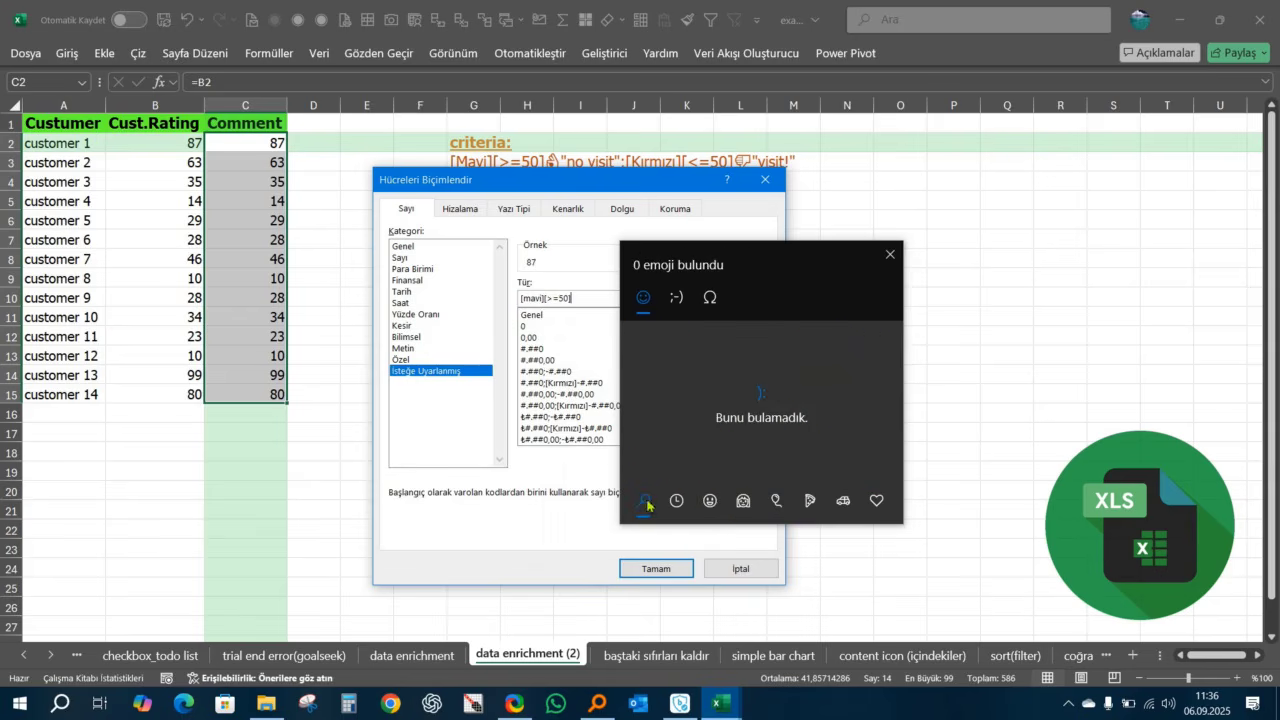
pyautogui.click(677, 502)
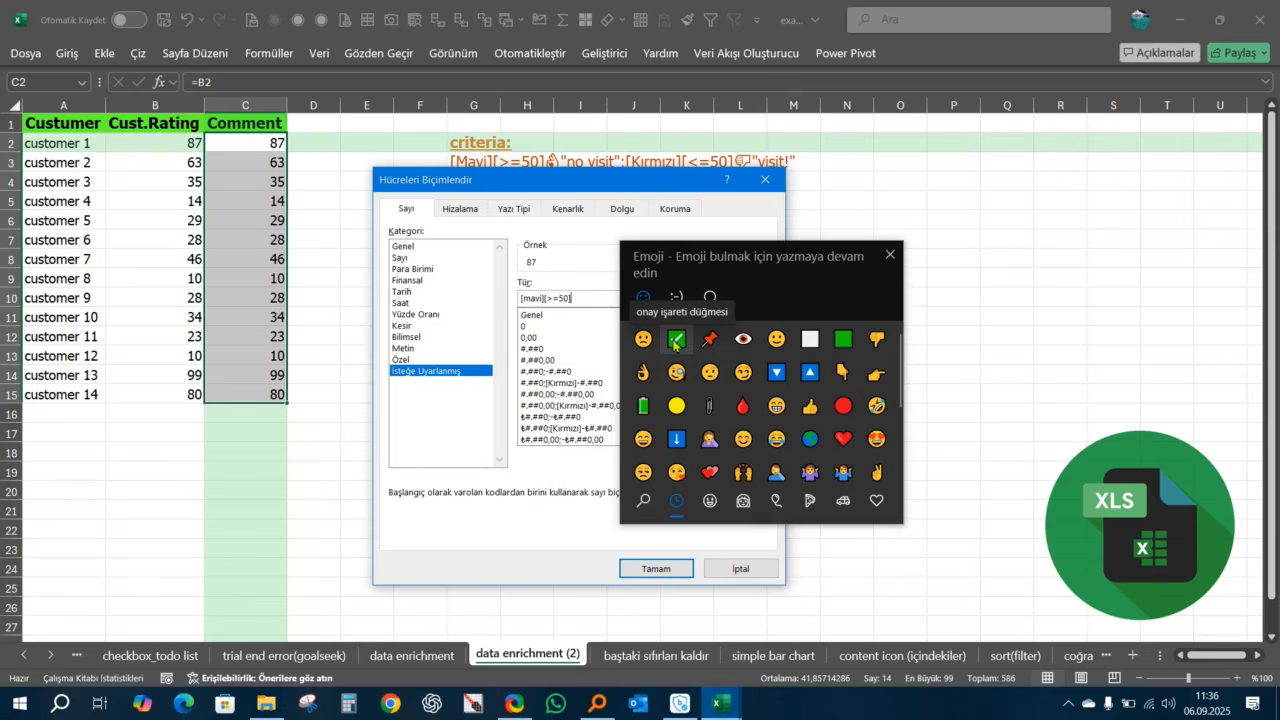
pyautogui.click(675, 341)
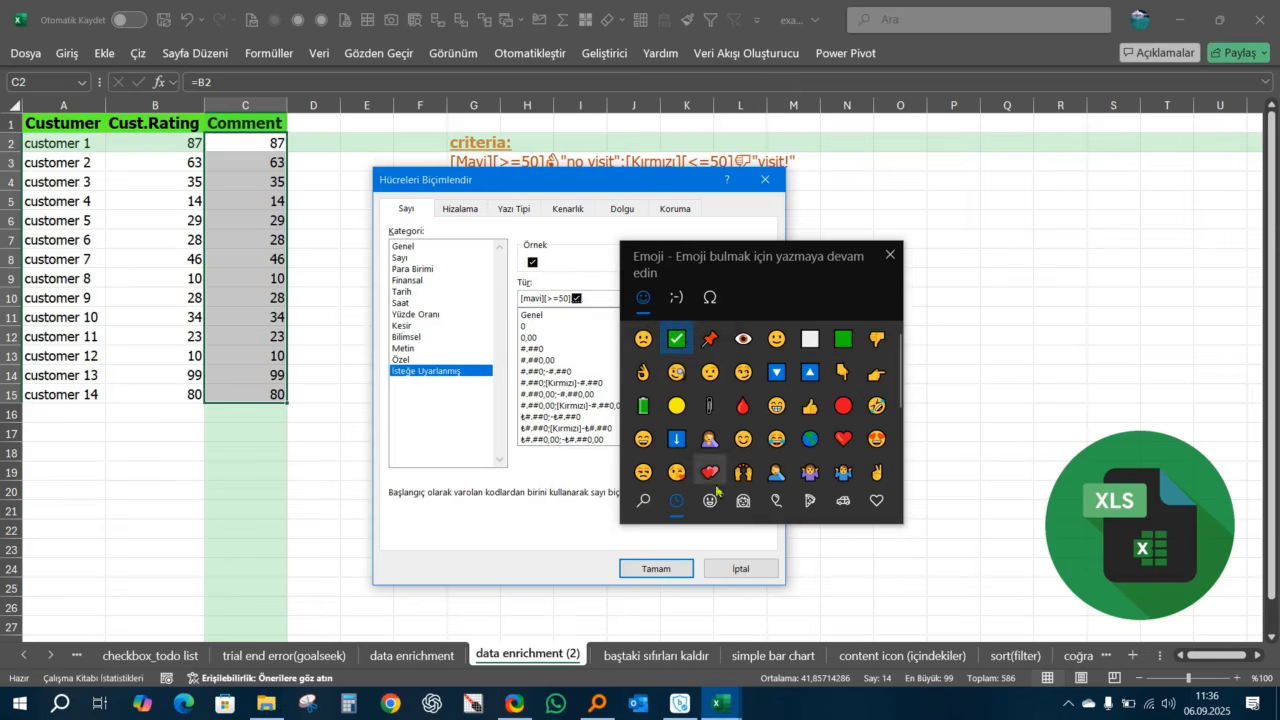
pyautogui.click(888, 258)
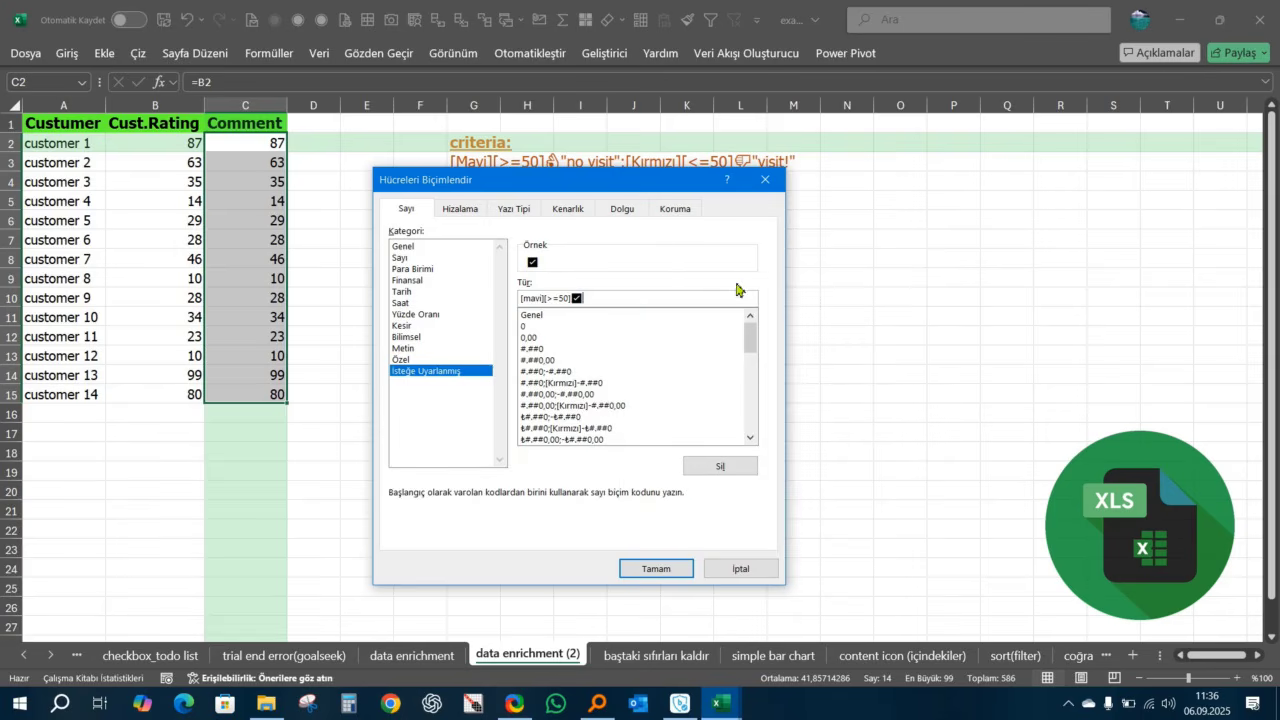
pyautogui.moveTo(634, 183); pyautogui.dragTo(649, 211)
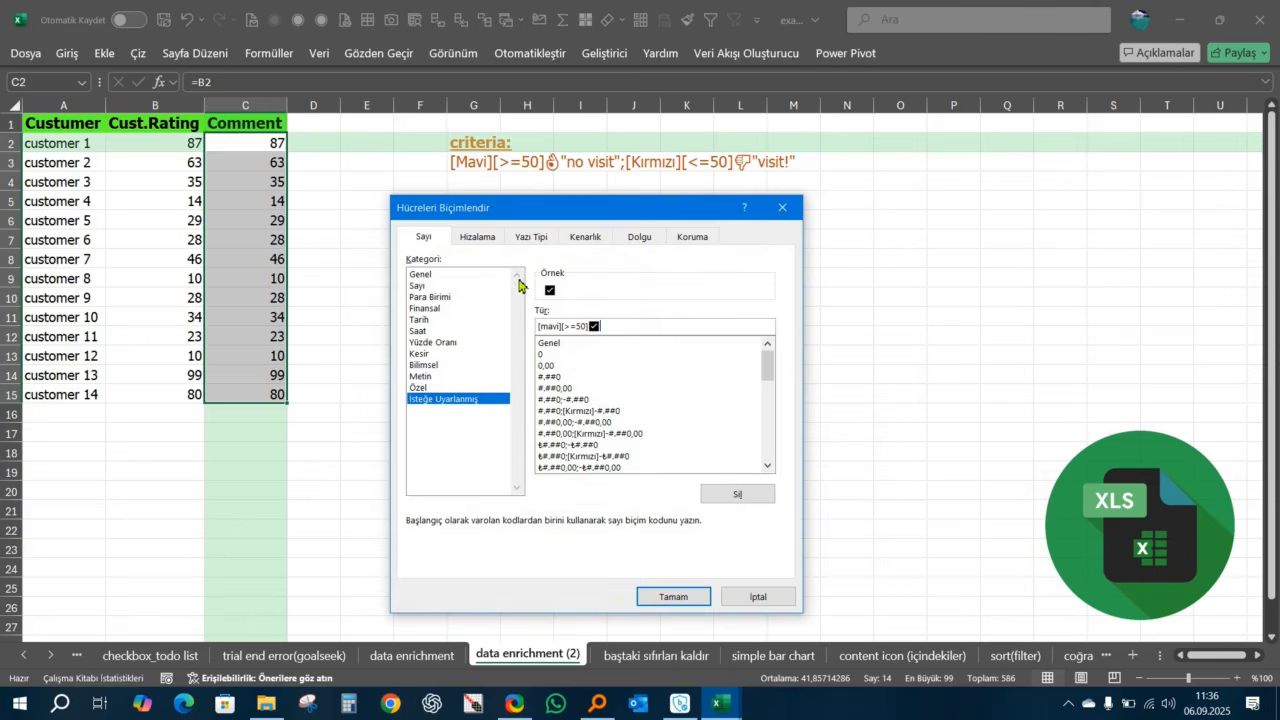
# Step: Add the quoted label "no visit" after the check mark and end the first format section with a semicolon
pyautogui.write('"')
pyautogui.write('no visit')
pyautogui.write('"')
pyautogui.write(';')
# Step: Enter the red condition [kırmızı][<=50] as the start of the second section of the format code
pyautogui.write('[kırmızı')
pyautogui.write(']')
pyautogui.write('[')
pyautogui.write('kırmı')
pyautogui.press('BackSpace')
pyautogui.press('BackSpace')
pyautogui.press('BackSpace')
pyautogui.press('BackSpace')
pyautogui.press('BackSpace')
pyautogui.write('>')
pyautogui.write('<=50')
# Step: Complete the second section with the slightly frowning face emoji and the quoted label "visit!", and apply the format to C2:C15
pyautogui.press('super+period')
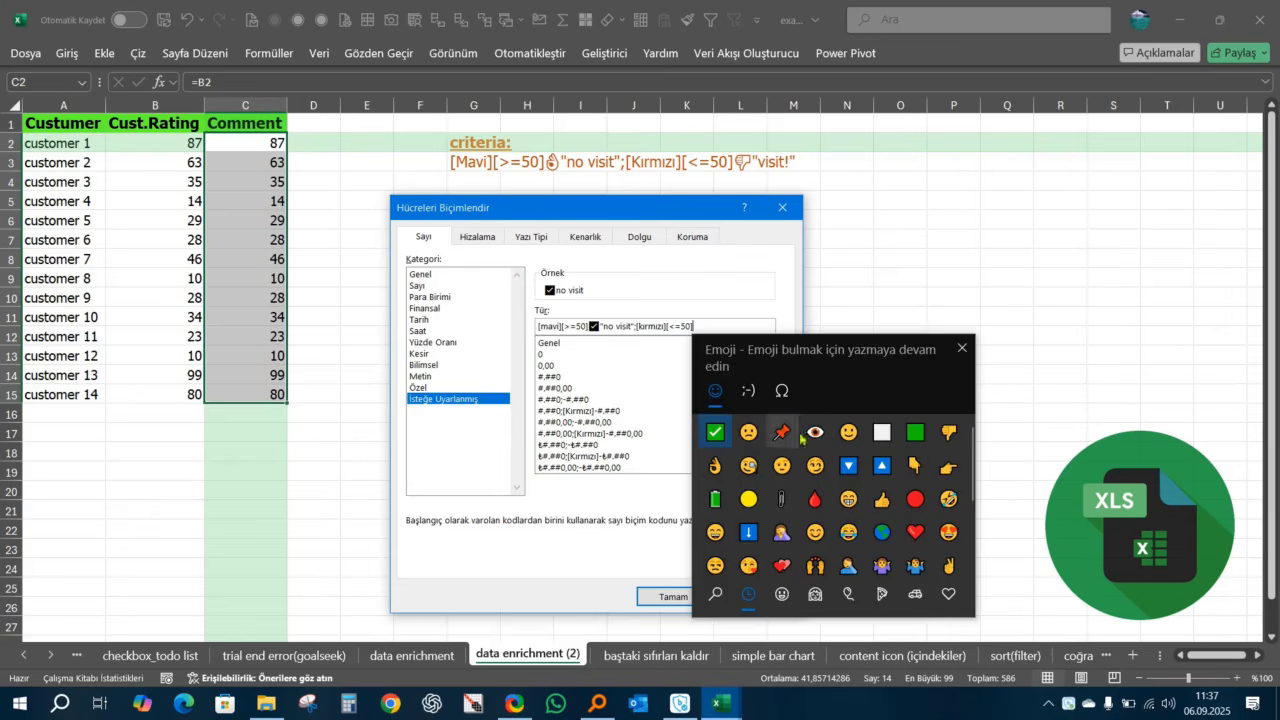
pyautogui.click(749, 440)
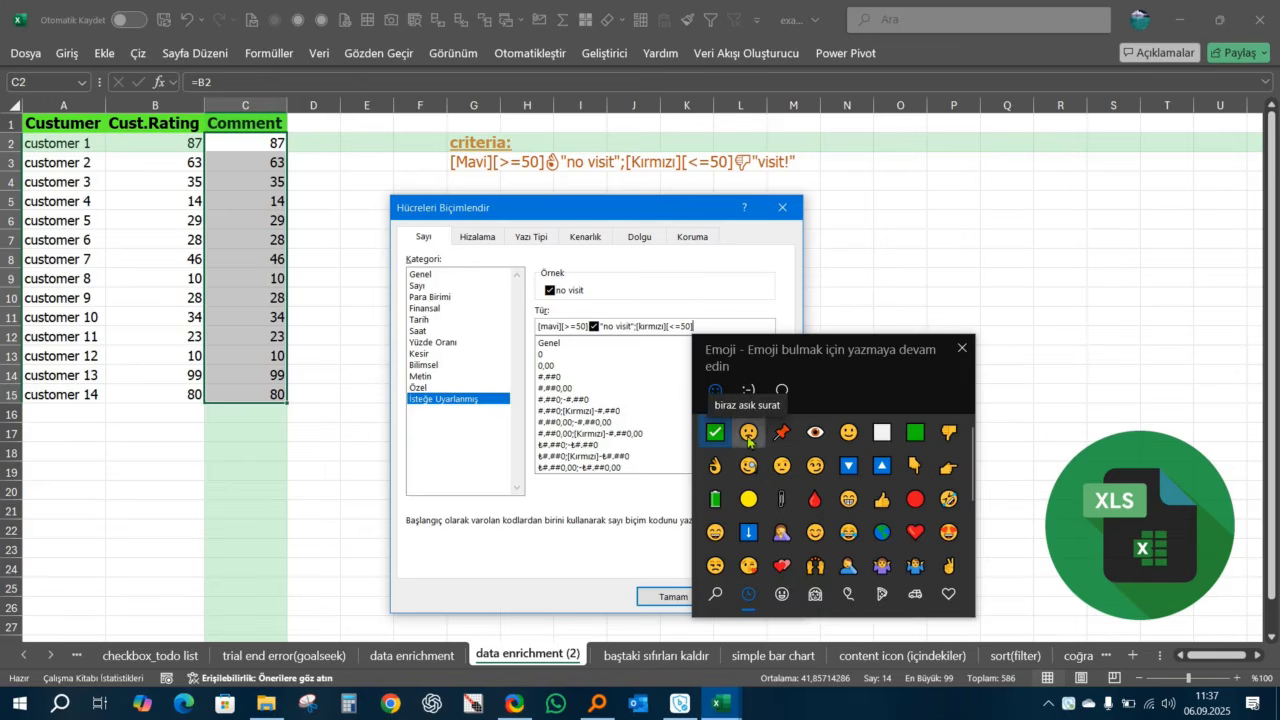
pyautogui.click(962, 348)
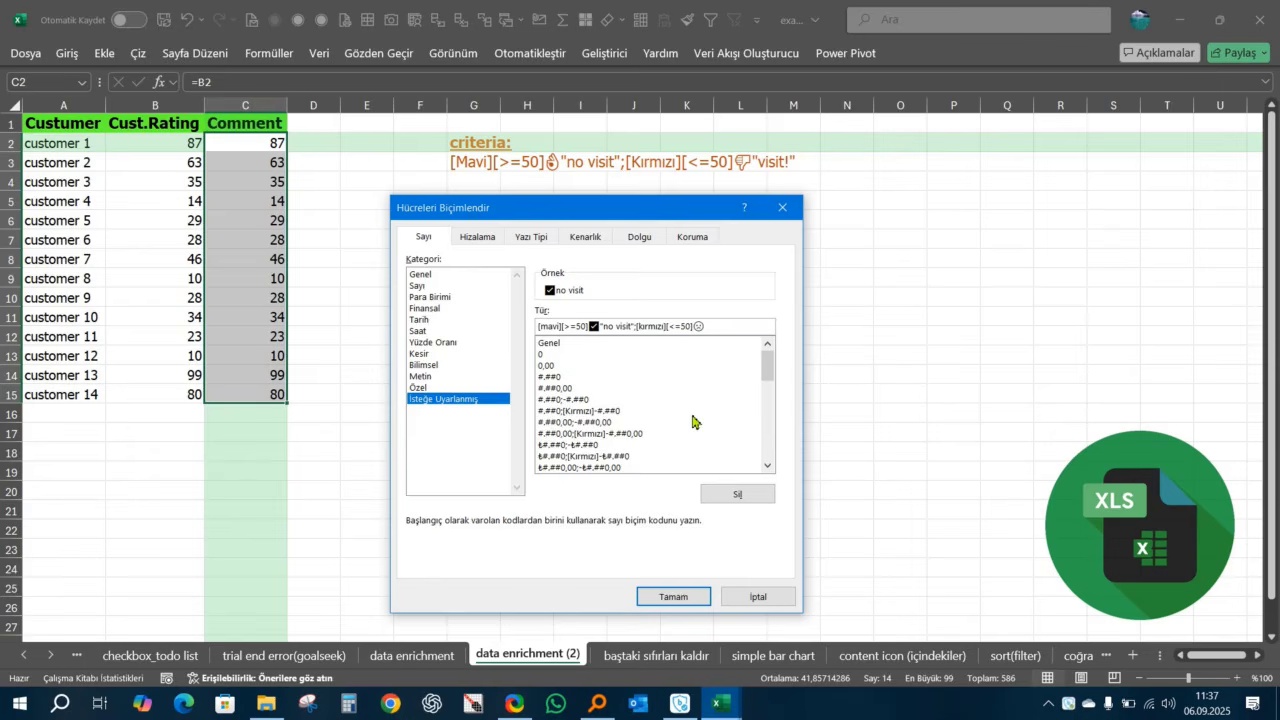
pyautogui.write('"visit!')
pyautogui.moveTo(650, 215); pyautogui.dragTo(637, 191)
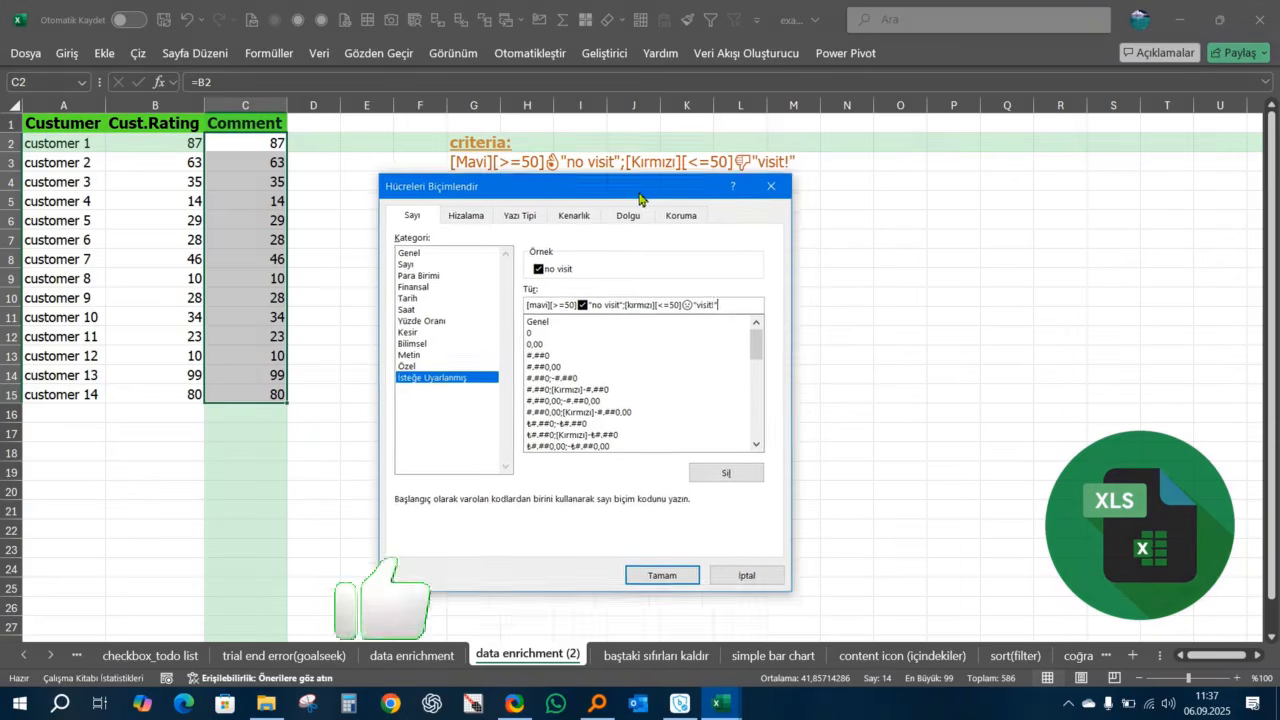
pyautogui.press('Return')
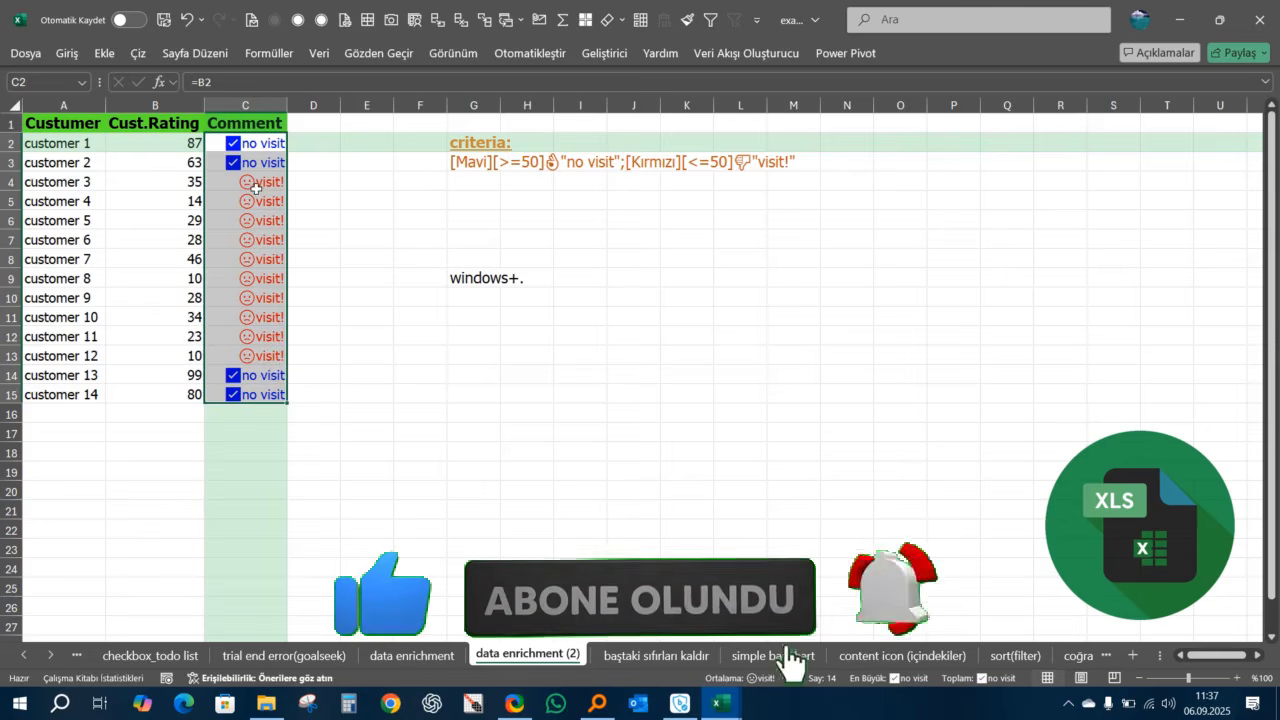
# Step: Compare the customer ratings in column B with the "visit!" and "no visit" labels in the Comment column
pyautogui.moveTo(257, 186); pyautogui.dragTo(270, 352)
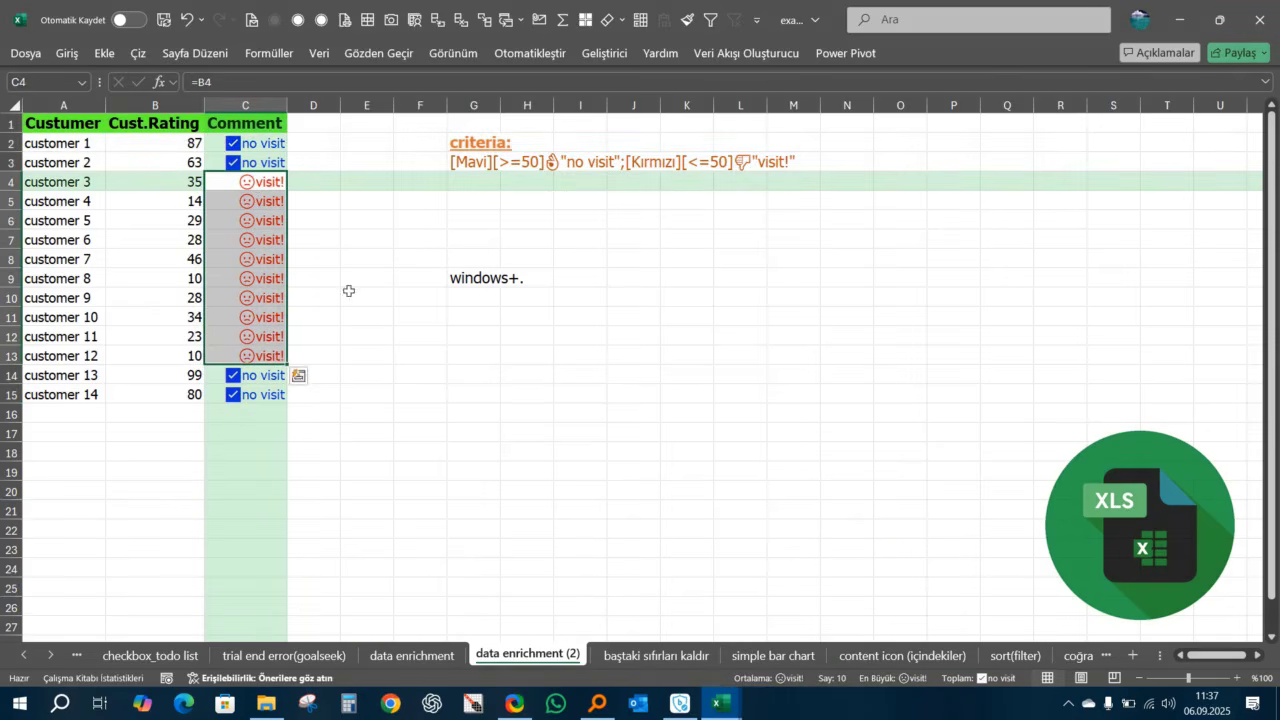
pyautogui.moveTo(190, 188); pyautogui.dragTo(190, 356)
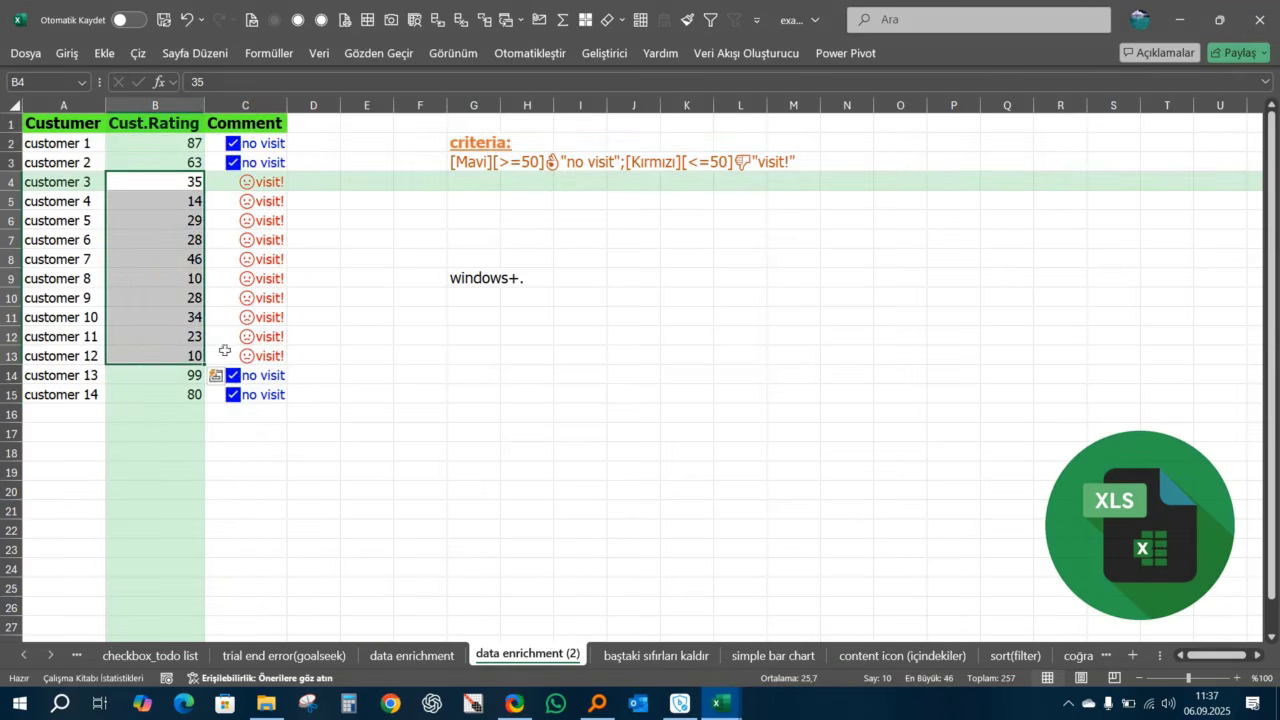
pyautogui.click(214, 181)
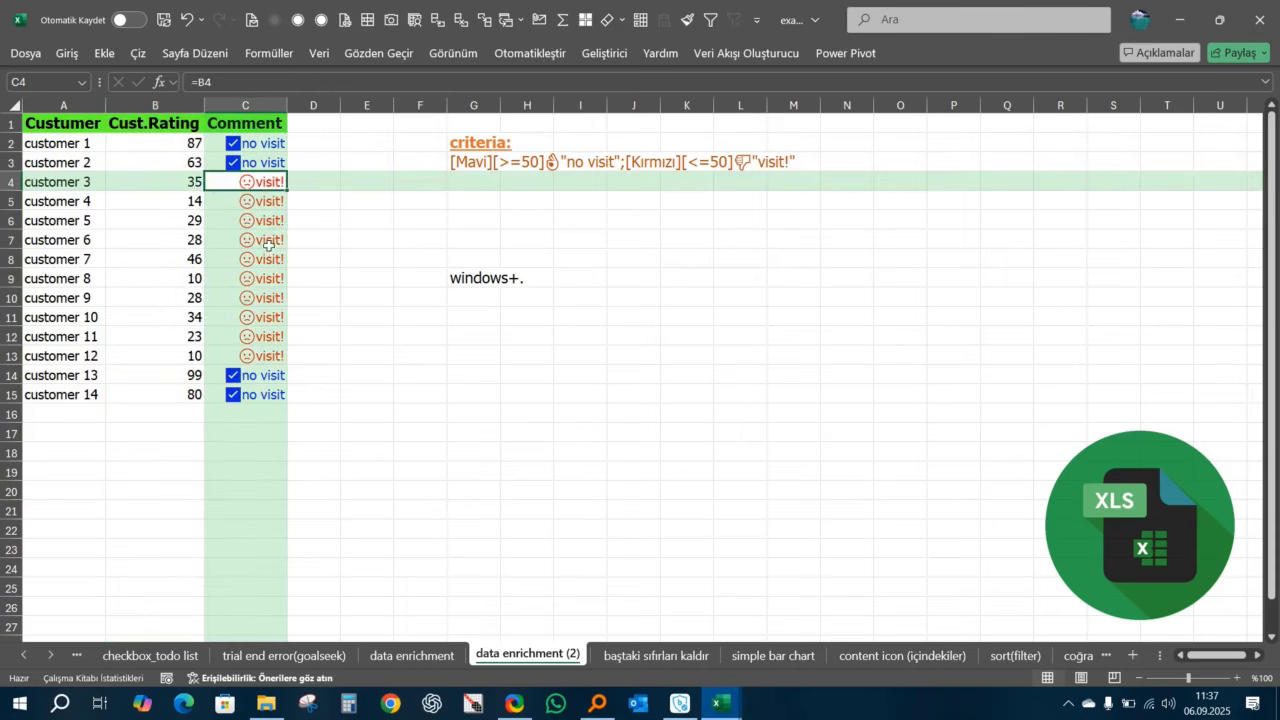
pyautogui.moveTo(190, 146); pyautogui.dragTo(190, 163)
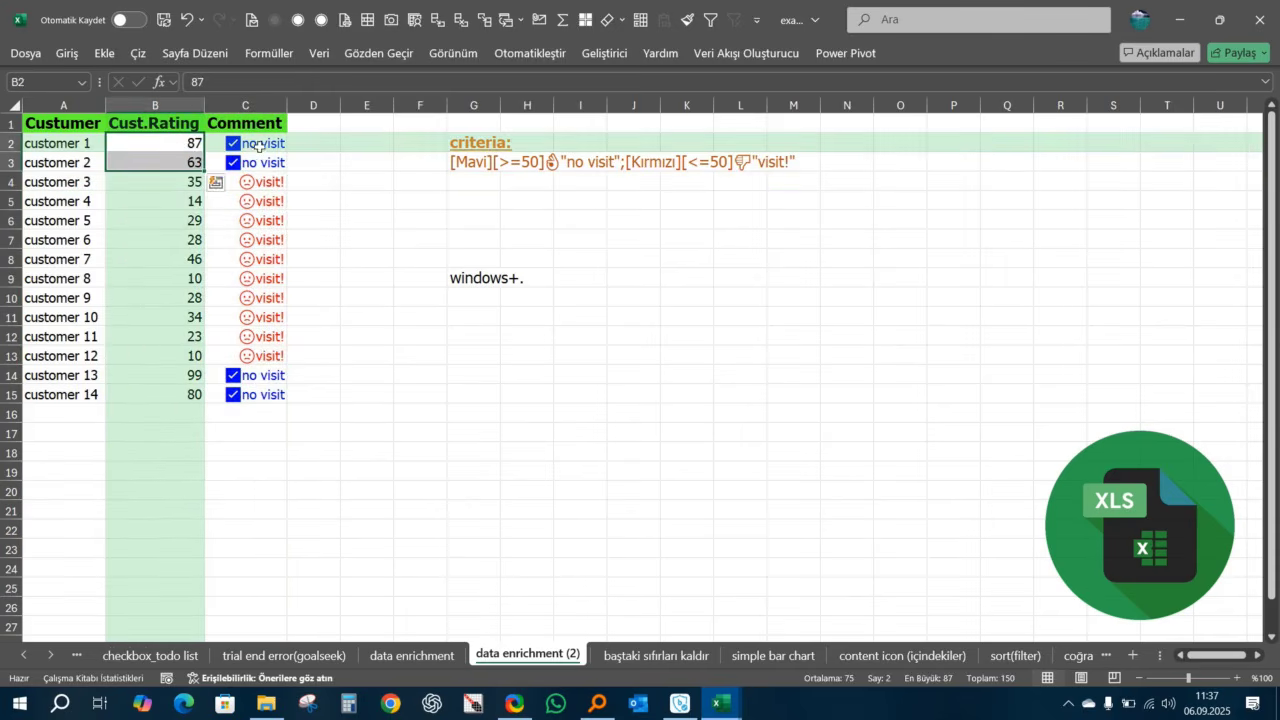
pyautogui.moveTo(265, 375); pyautogui.dragTo(268, 394)
pyautogui.click(345, 330)
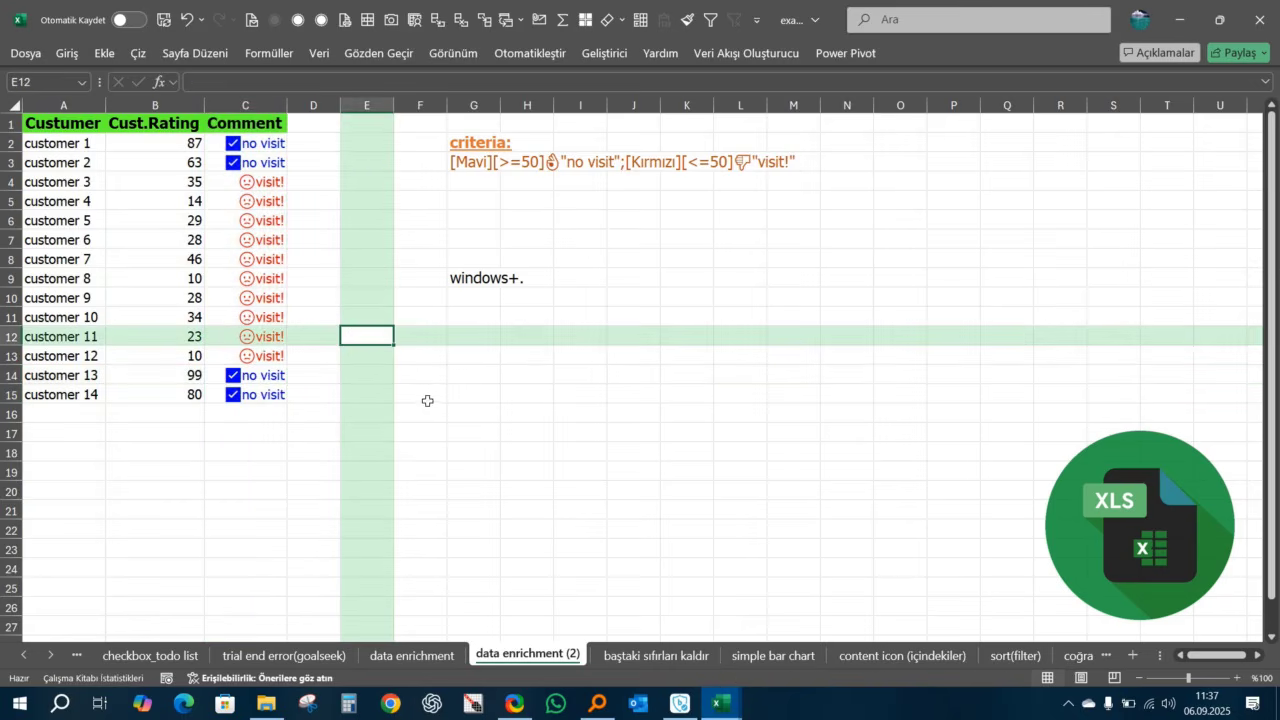
pyautogui.moveTo(258, 150); pyautogui.dragTo(262, 392)
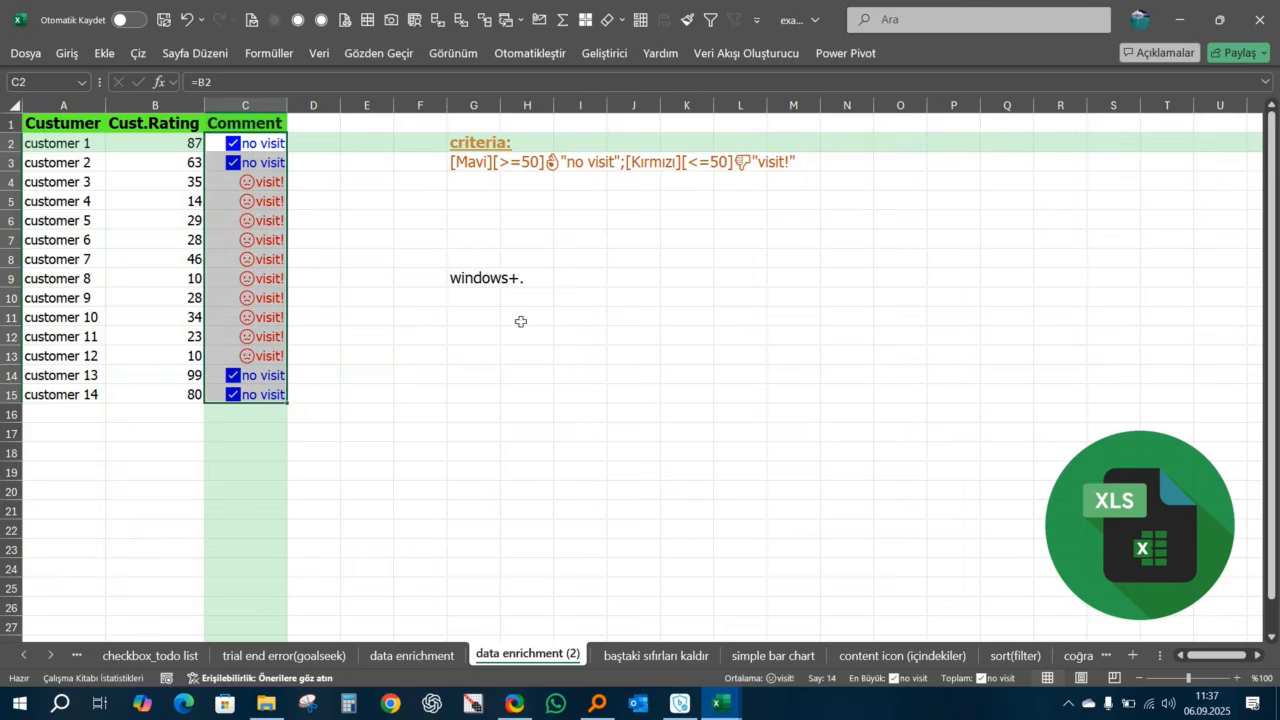